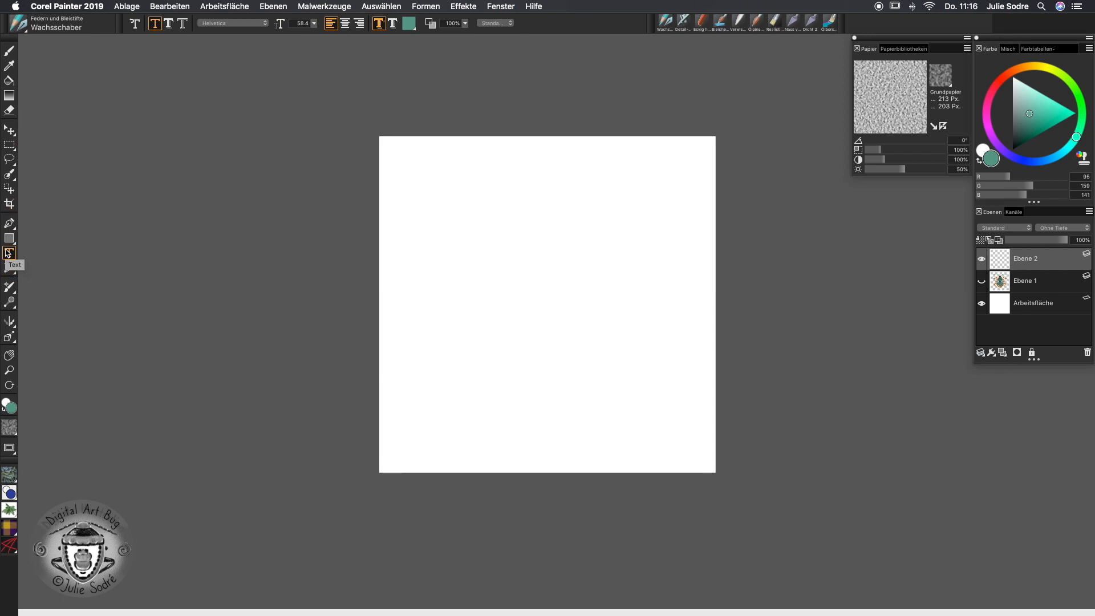
Step: Show the advanced text settings and add the word "Beetle" as text in the upper part of the canvas
left_click(505, 8)
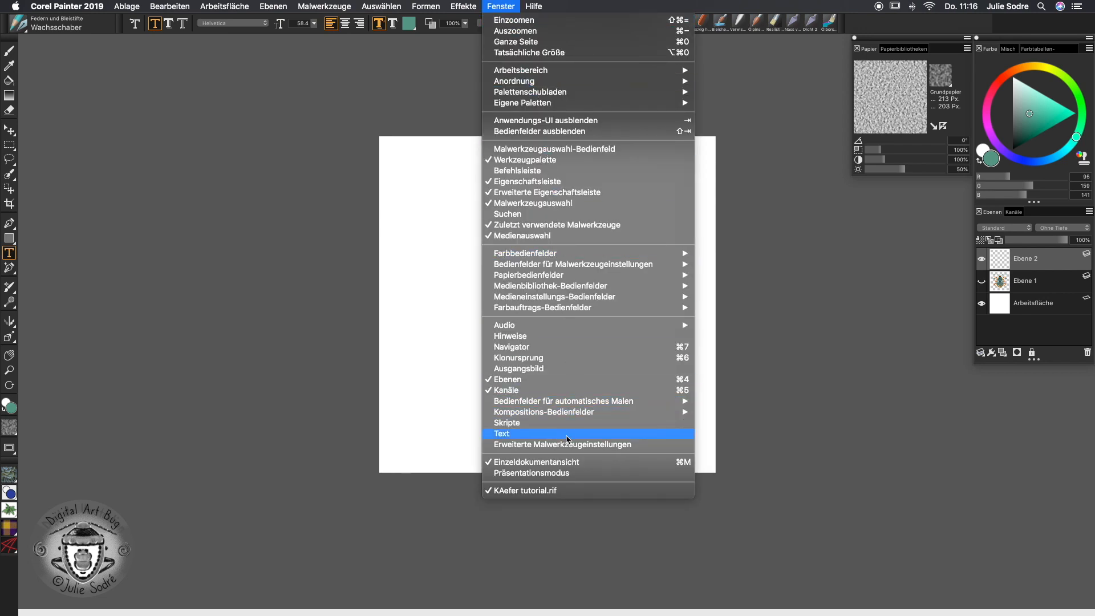
left_click(566, 435)
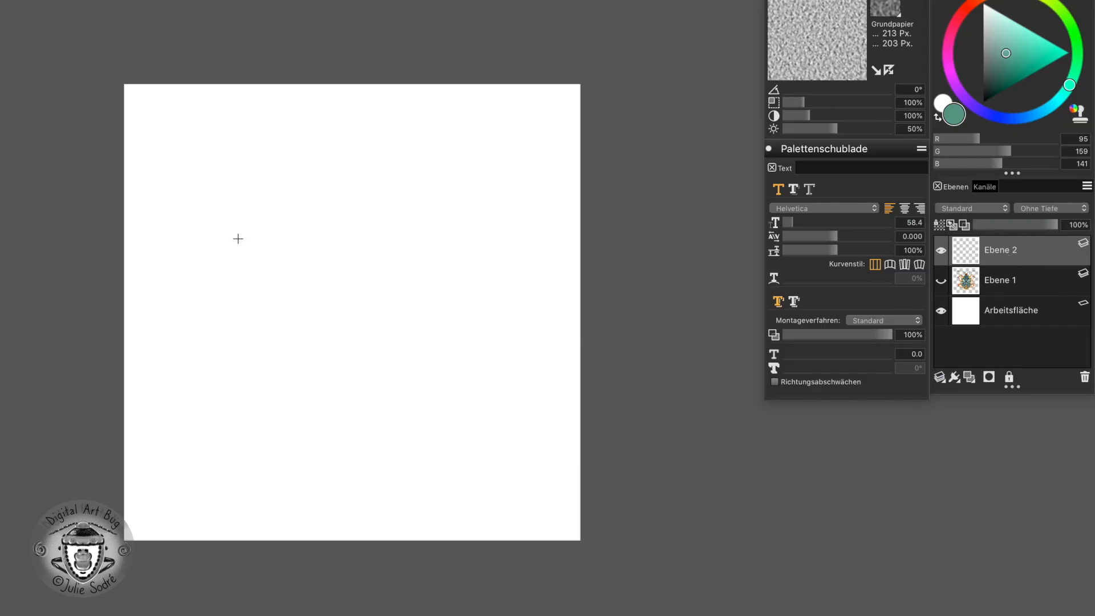
left_click(239, 233)
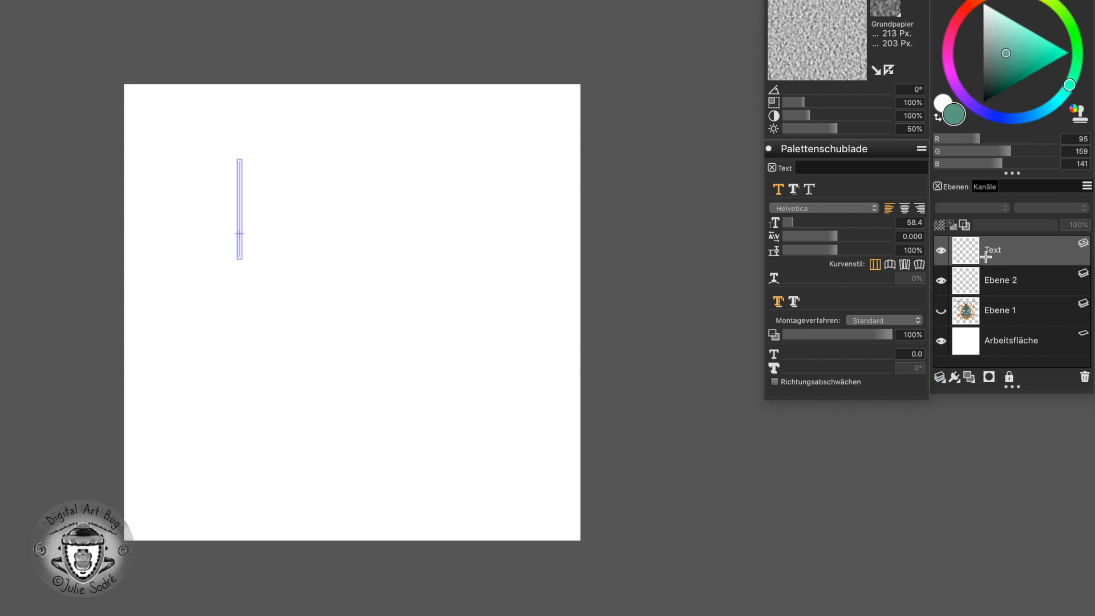
type("Beetle")
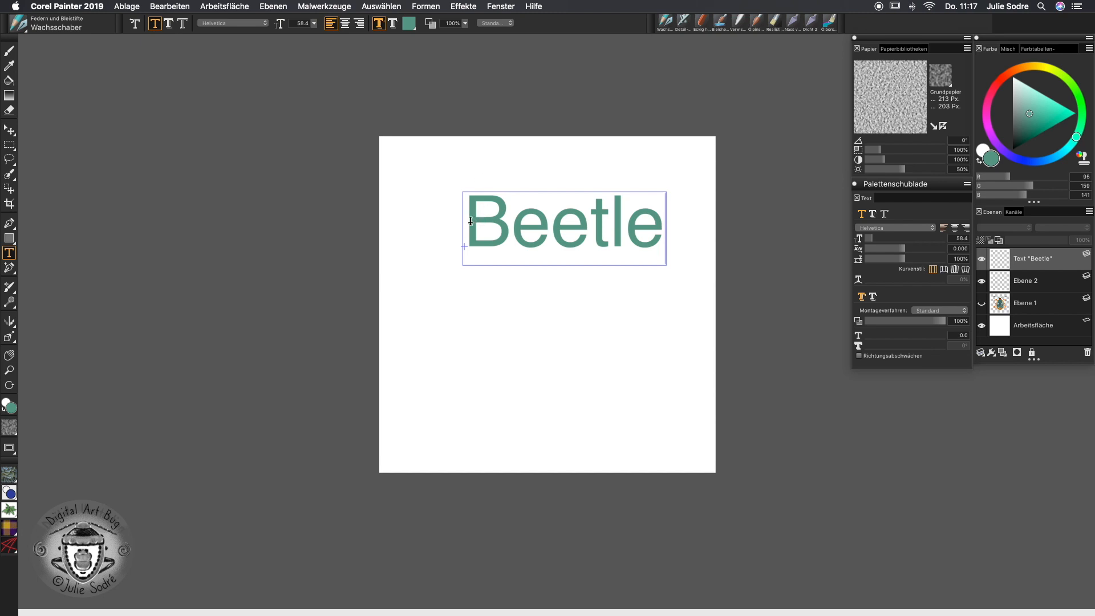
Step: Recolour the whole word "Beetle" to a muted teal of RGB 88, 170, 170 and keep its text layer active
left_click_drag(241, 209, 442, 210)
left_click_drag(614, 229, 664, 231)
left_click(411, 24)
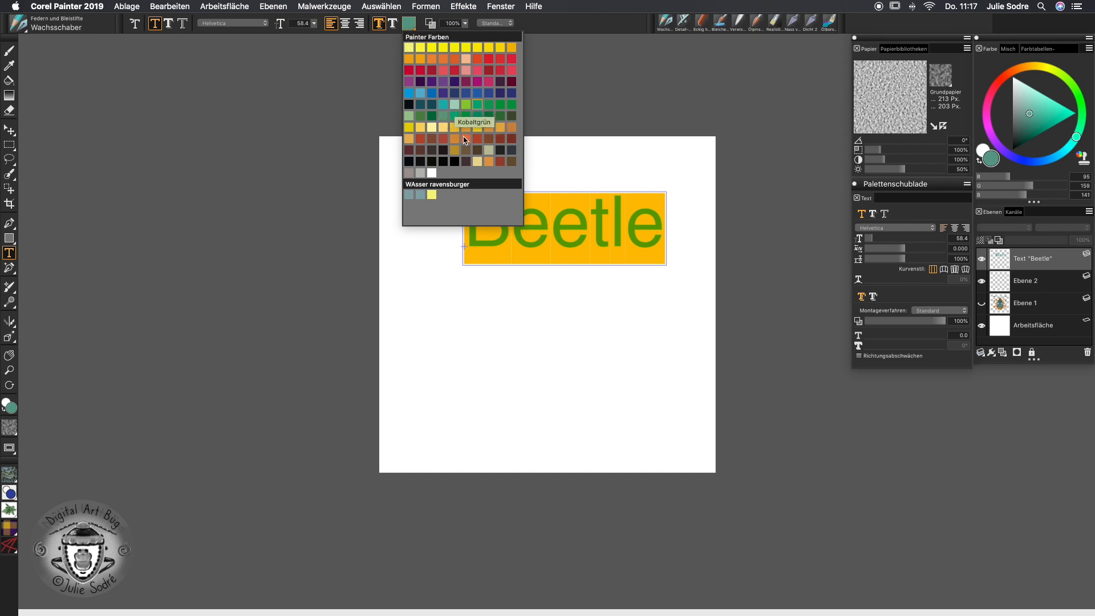
left_click(444, 106)
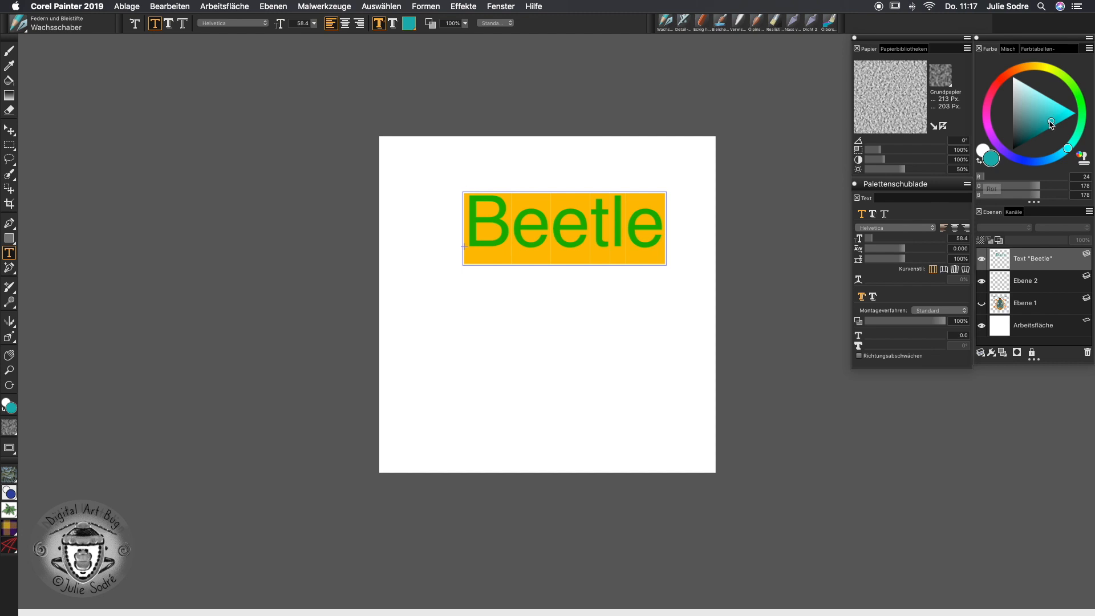
left_click_drag(1035, 120, 1034, 116)
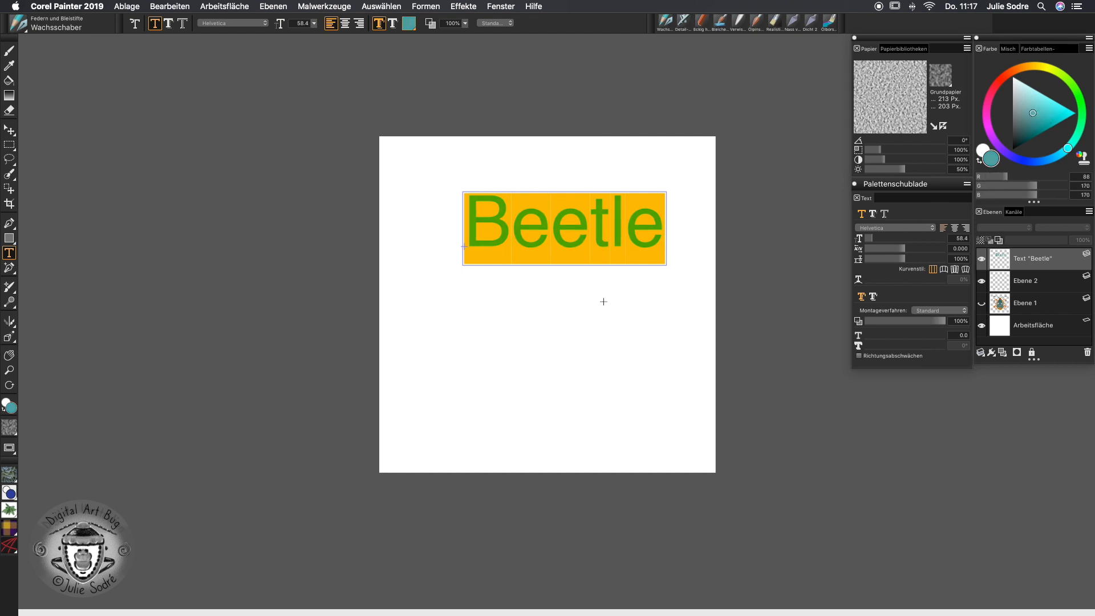
left_click(620, 289)
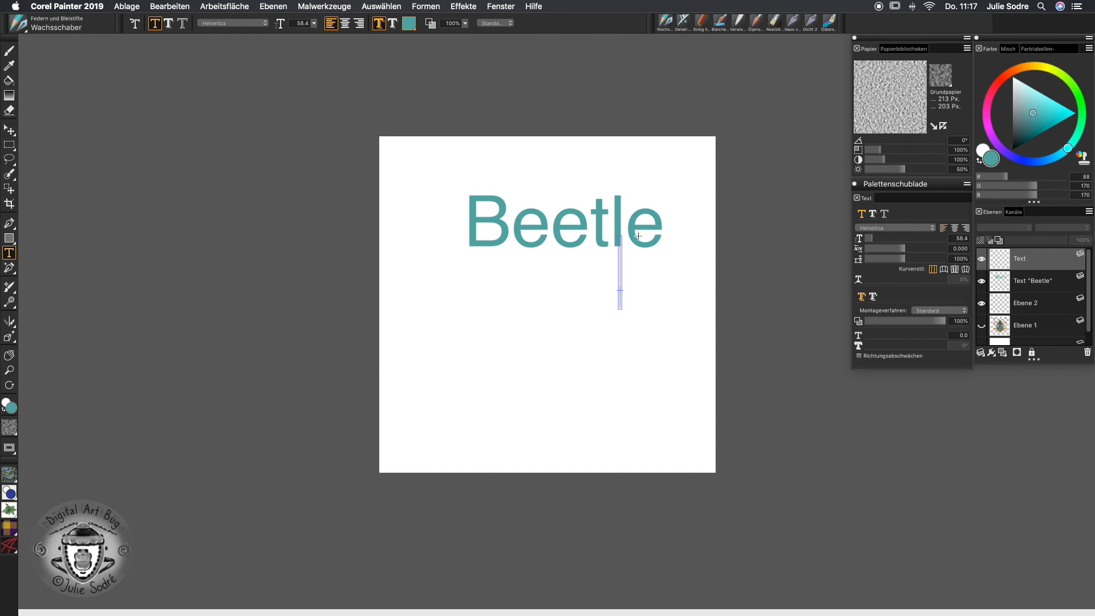
left_click(1029, 284)
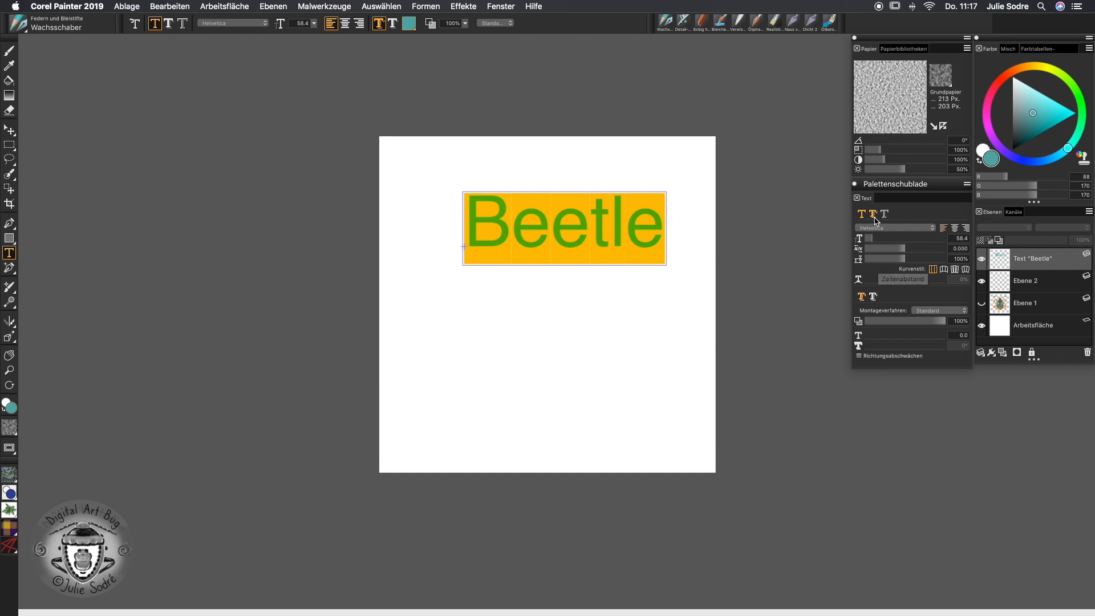
Step: Try an external shadow on the word "Beetle" and apply an internal shadow instead
left_click(650, 237)
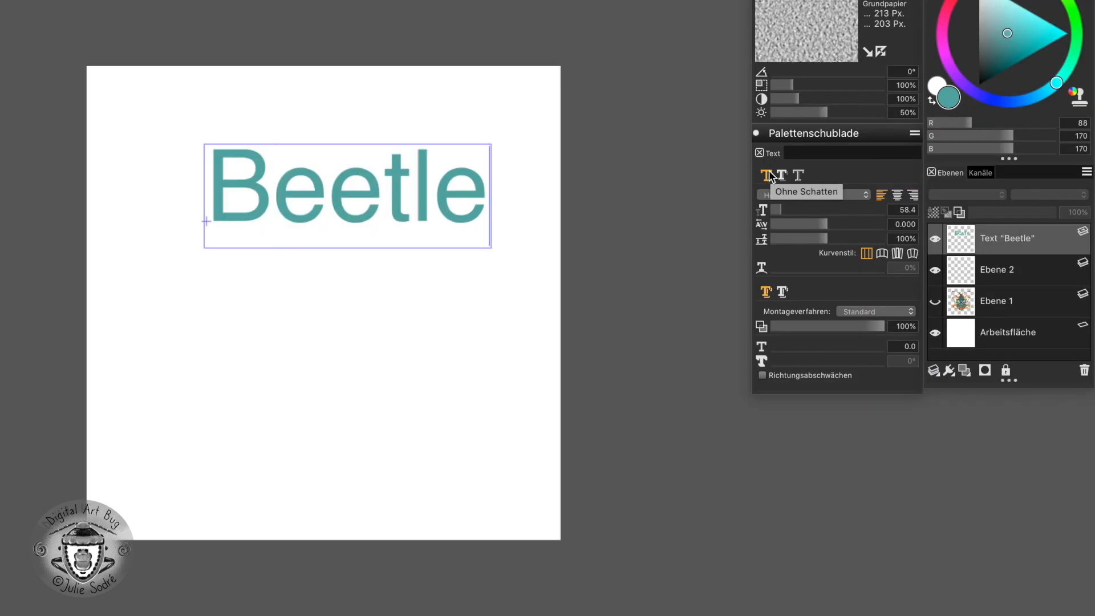
left_click(781, 176)
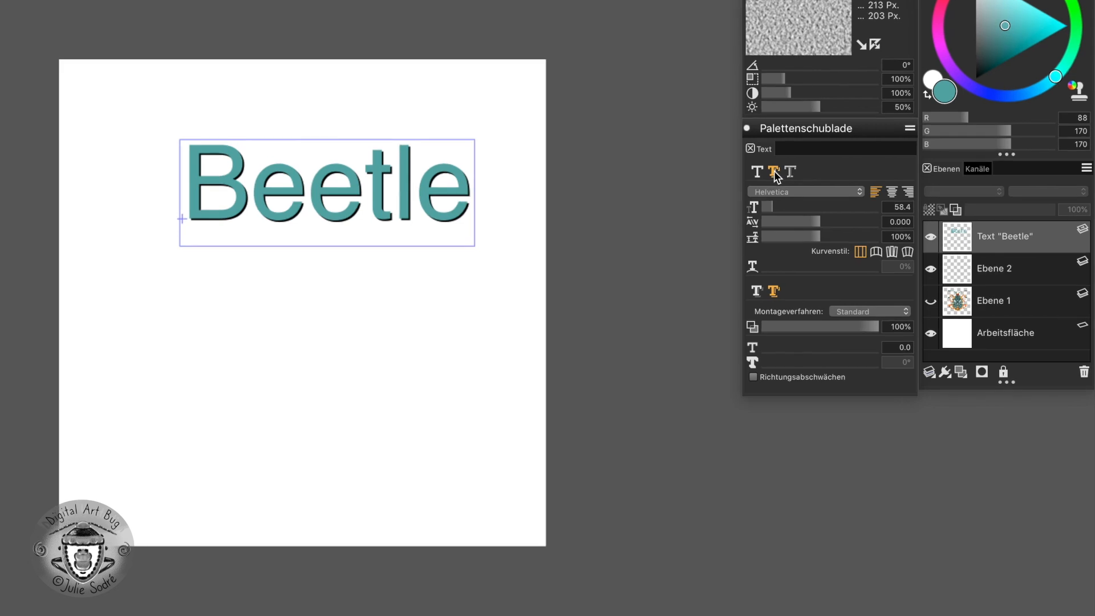
left_click(789, 171)
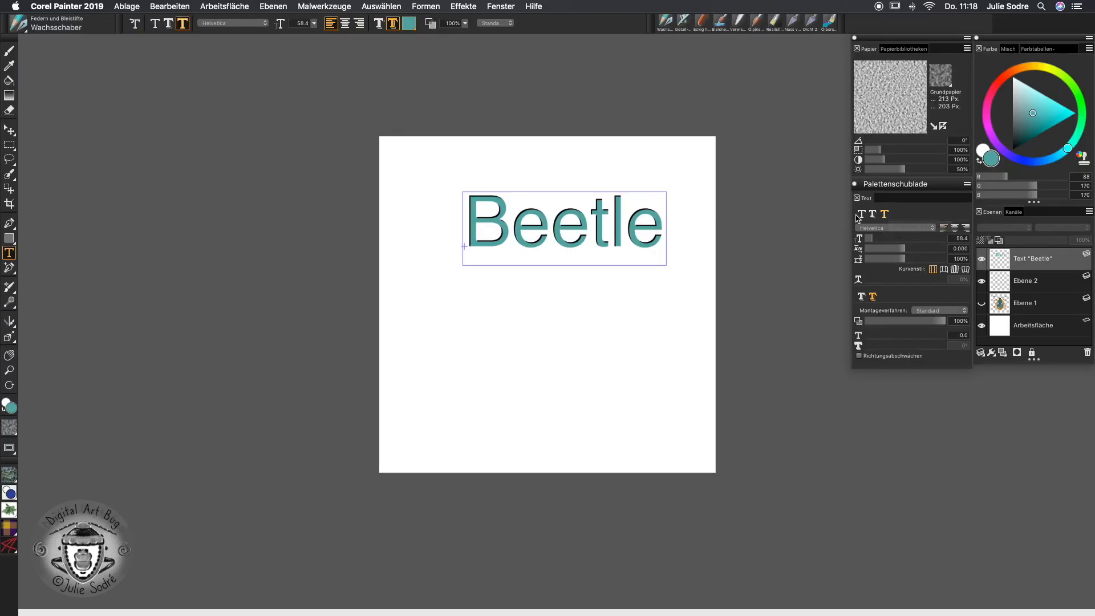
Step: Try right alignment on the "Beetle" text and settle on centred alignment
left_click(956, 229)
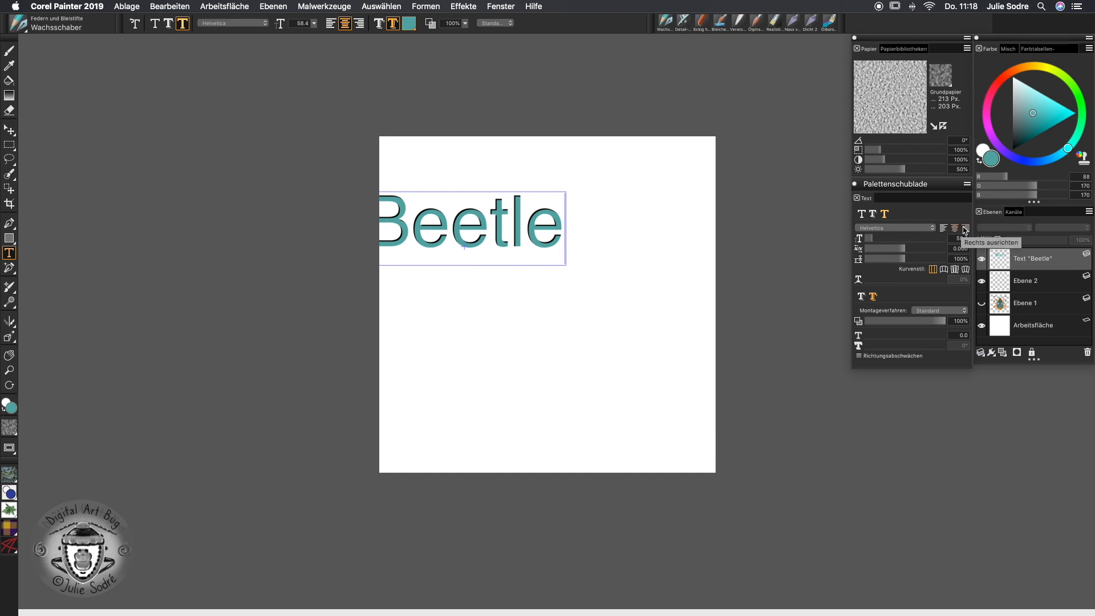
left_click(966, 229)
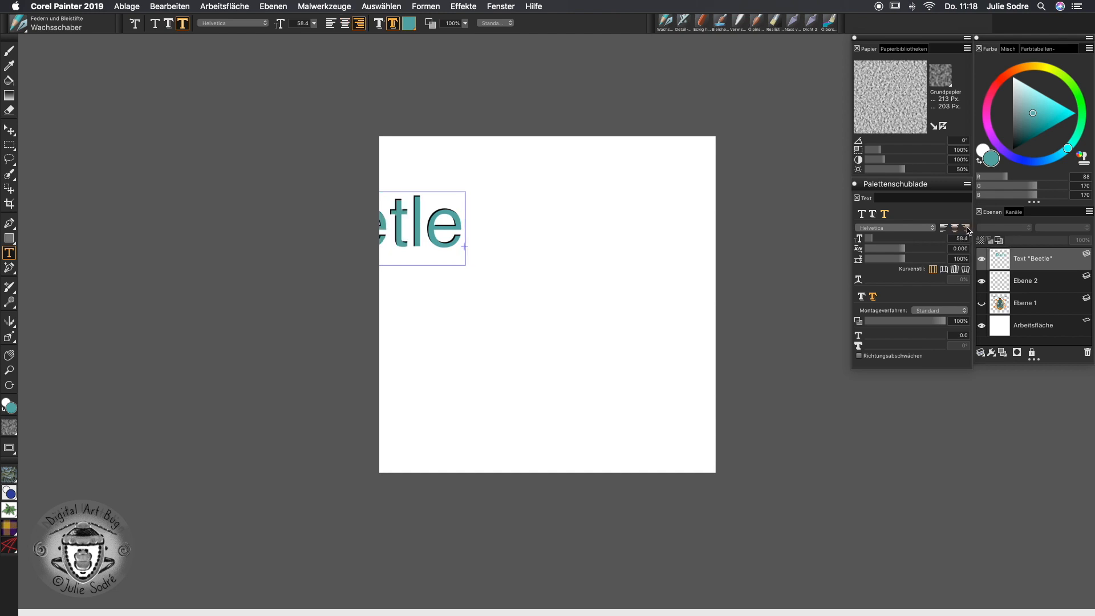
left_click(955, 228)
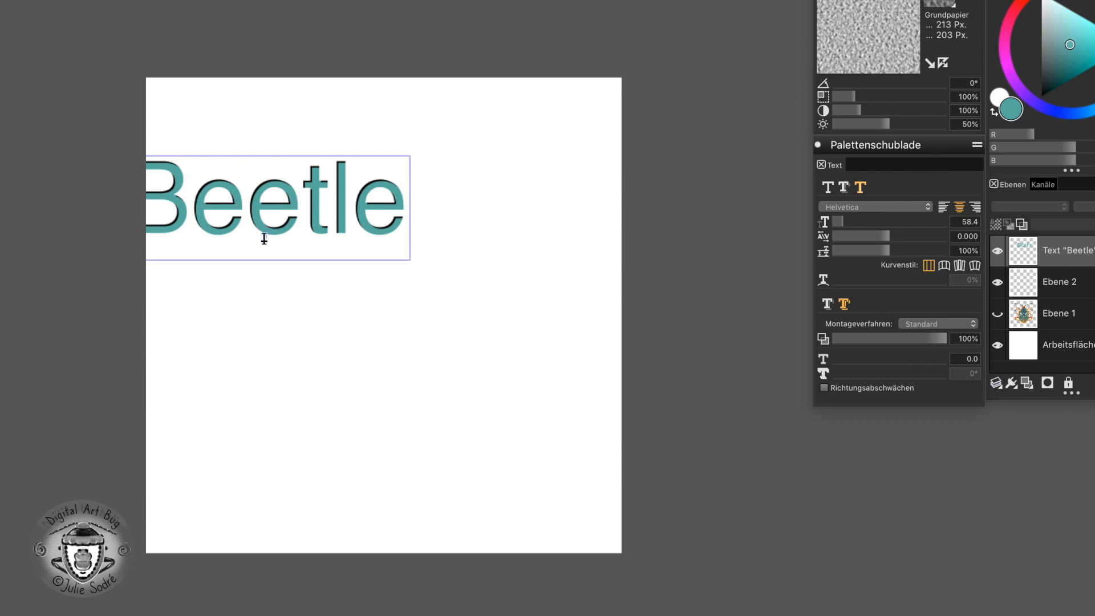
Step: Move the "Beetle" text fully back onto the canvas, roughly centred horizontally in the upper half
left_click_drag(266, 232, 398, 272)
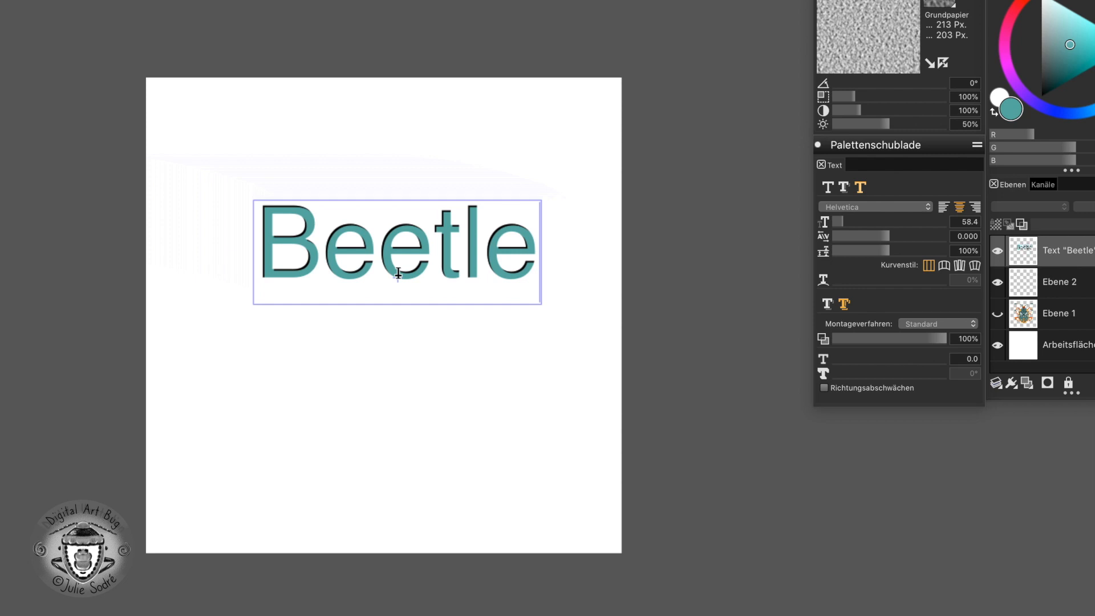
left_click(445, 262)
left_click(382, 260)
left_click_drag(340, 255, 287, 255)
left_click(402, 264)
left_click(483, 260)
left_click(400, 283)
mouse_move(399, 276)
left_mouse_down()
mouse_move(354, 272)
mouse_move(396, 288)
mouse_move(399, 210)
mouse_move(409, 266)
left_mouse_up()
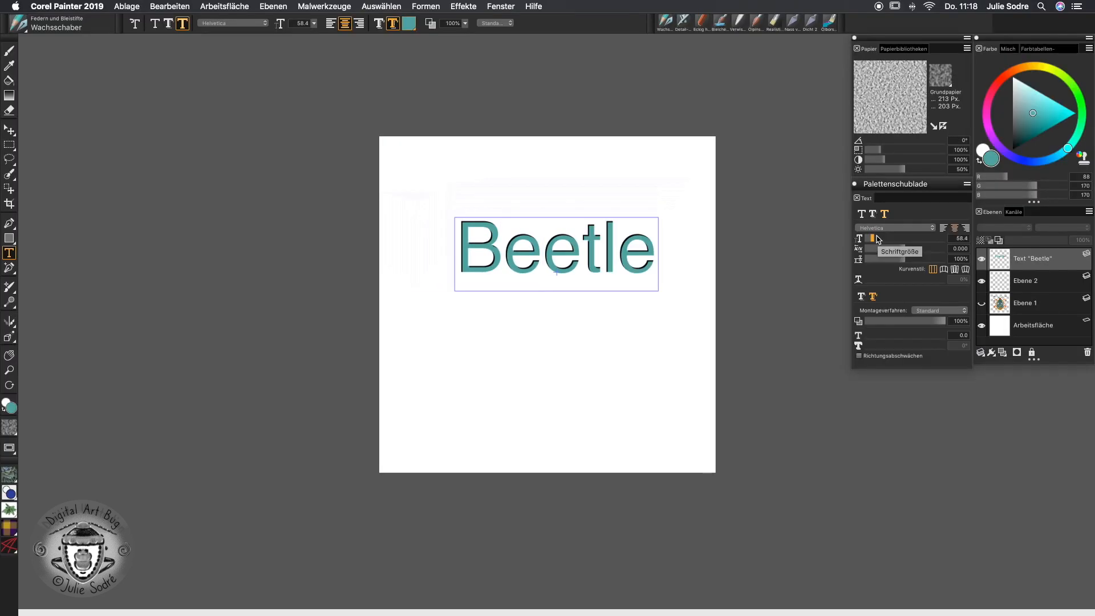
Step: Set the font of the whole word "Beetle" to Helvetica Neue Bold and its tracking to 0.078
key("ctrl+a")
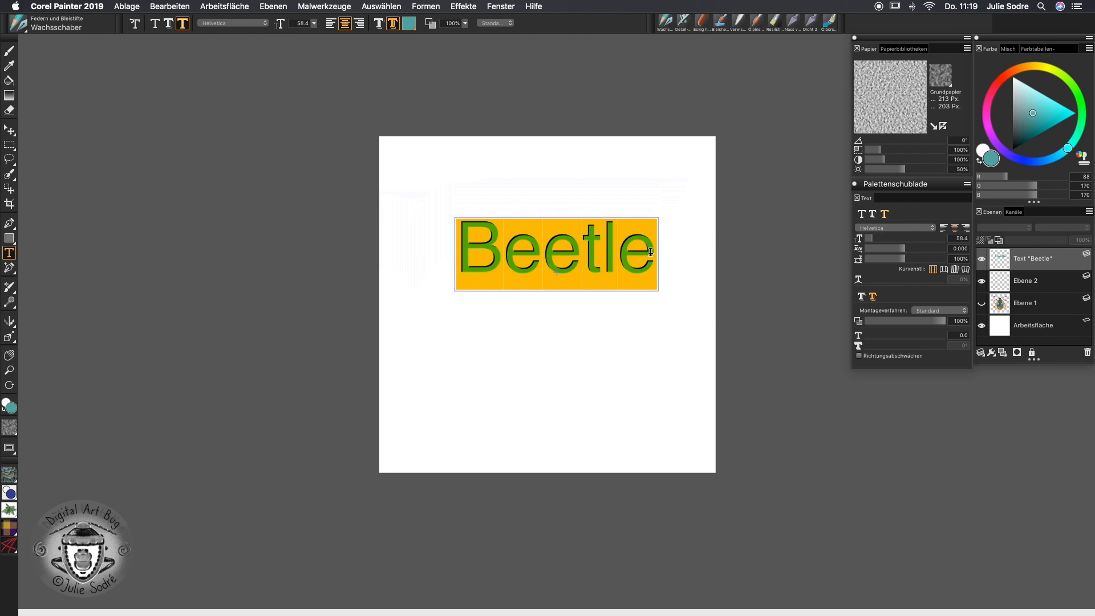
left_click(935, 228)
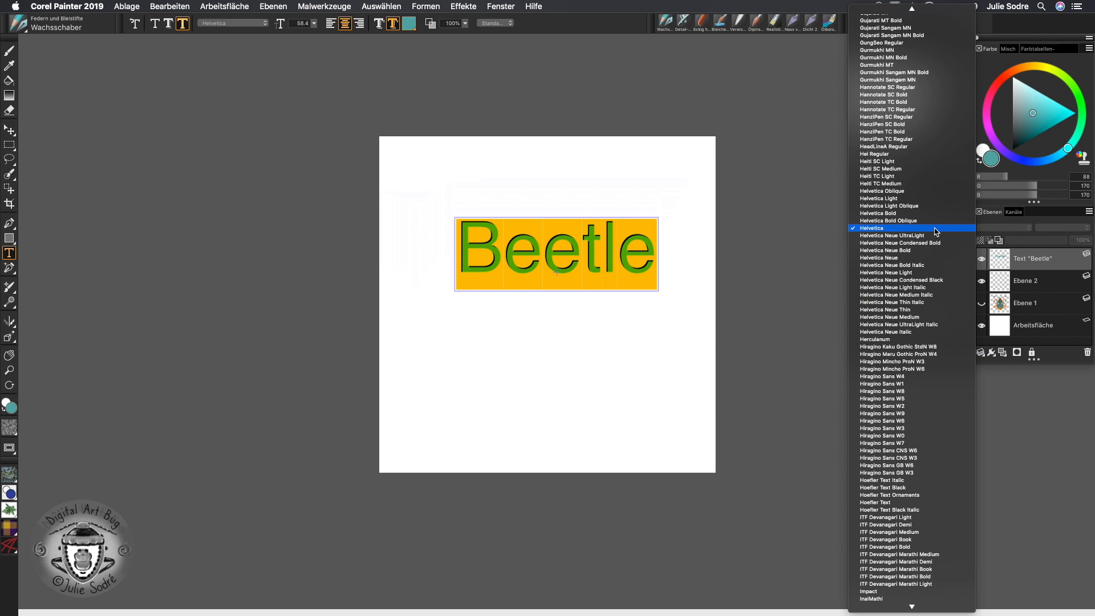
left_click(908, 250)
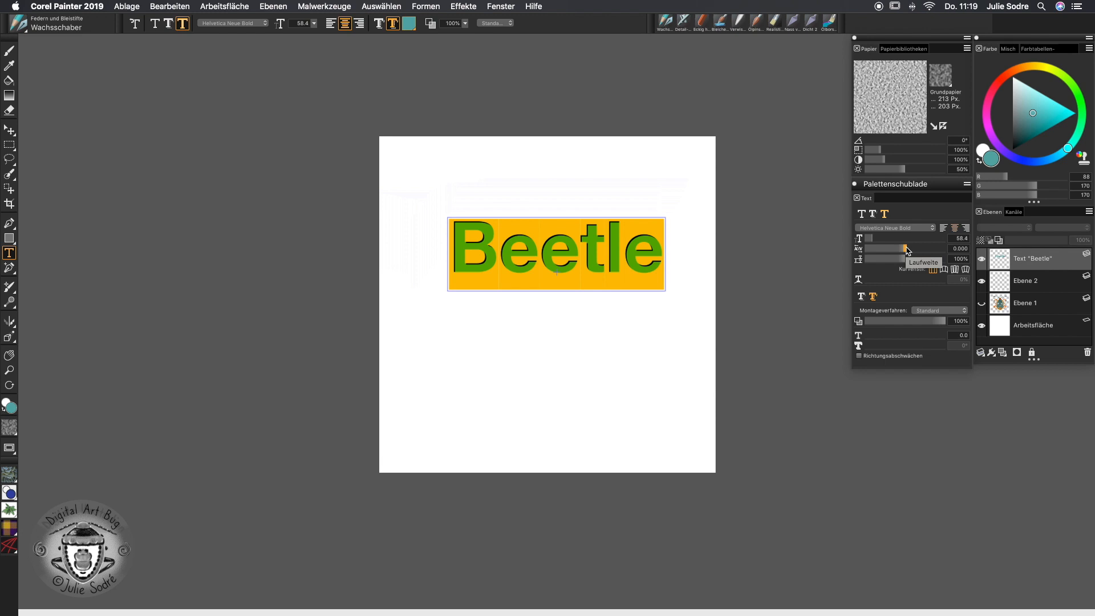
left_click_drag(907, 251, 910, 251)
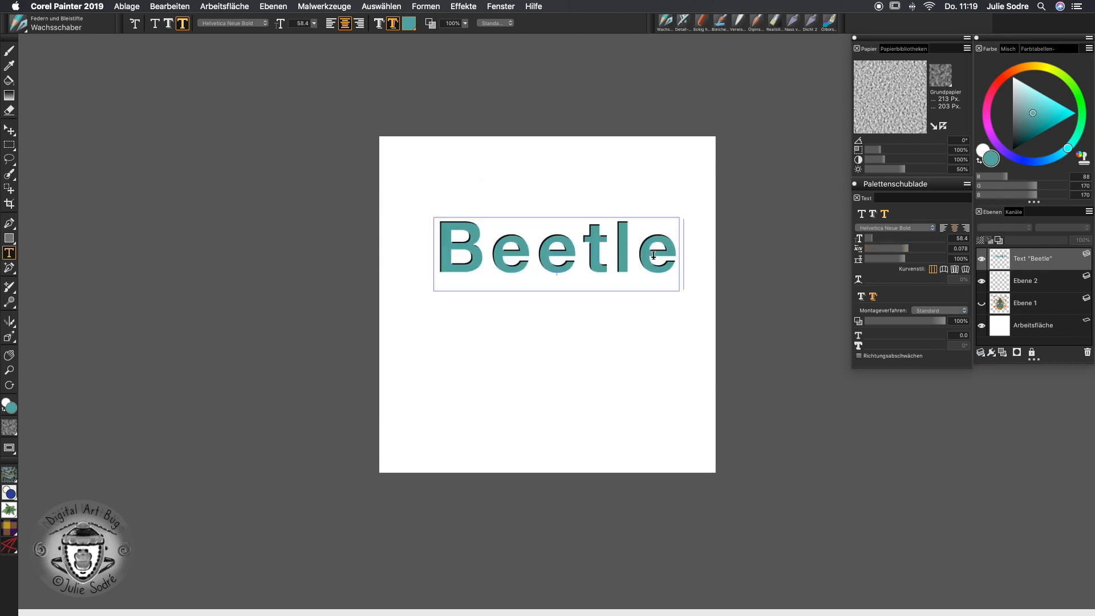
Step: Add the word "Bug" as a second line below "Beetle" and set the line spacing of both lines to 87%
key("Return")
type("Bu")
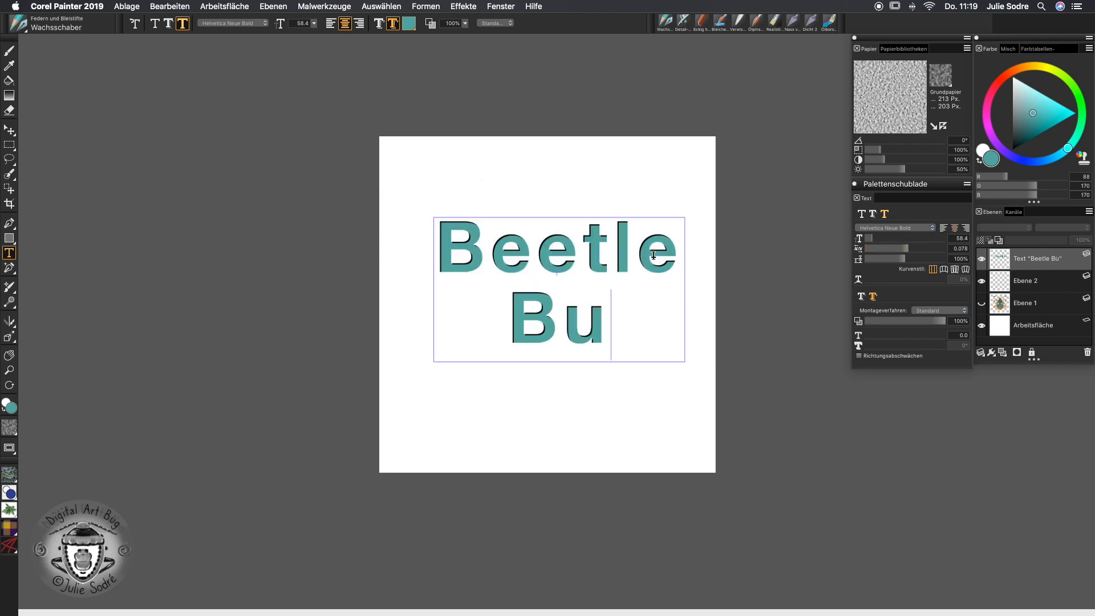
type("g")
left_click_drag(630, 328, 438, 242)
mouse_move(905, 259)
left_mouse_down()
mouse_move(918, 262)
mouse_move(901, 260)
left_mouse_up()
Step: Delete the second line "Bug" together with its line break
left_click_drag(629, 320, 488, 317)
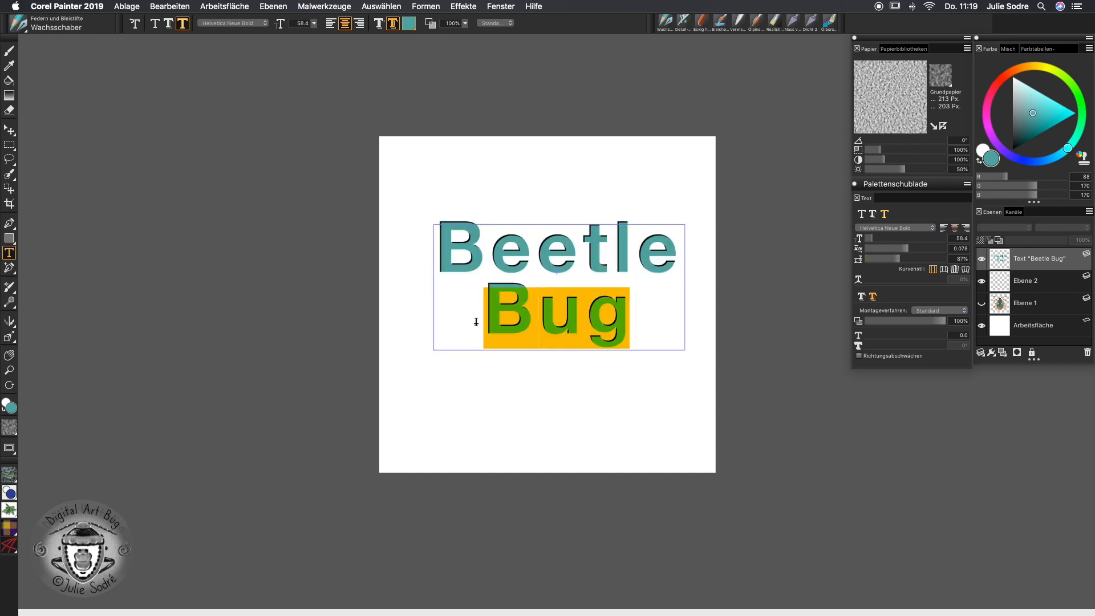
key("BackSpace")
key("BackSpace")
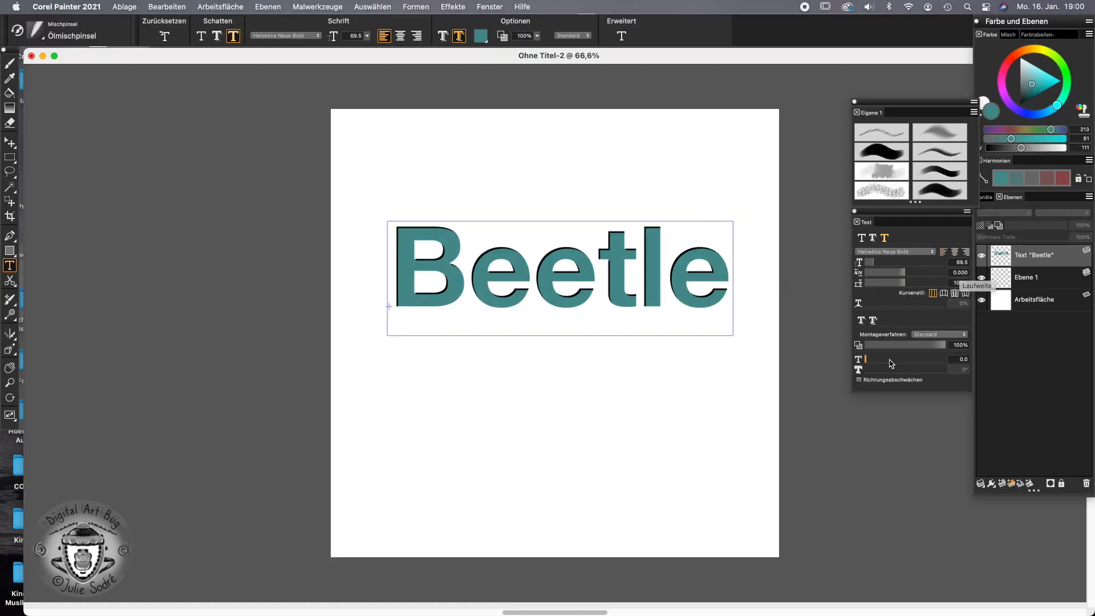
Step: Switch to the shadow attributes of the "Beetle" text and set the internal shadow's blur to 7.4
left_click(873, 321)
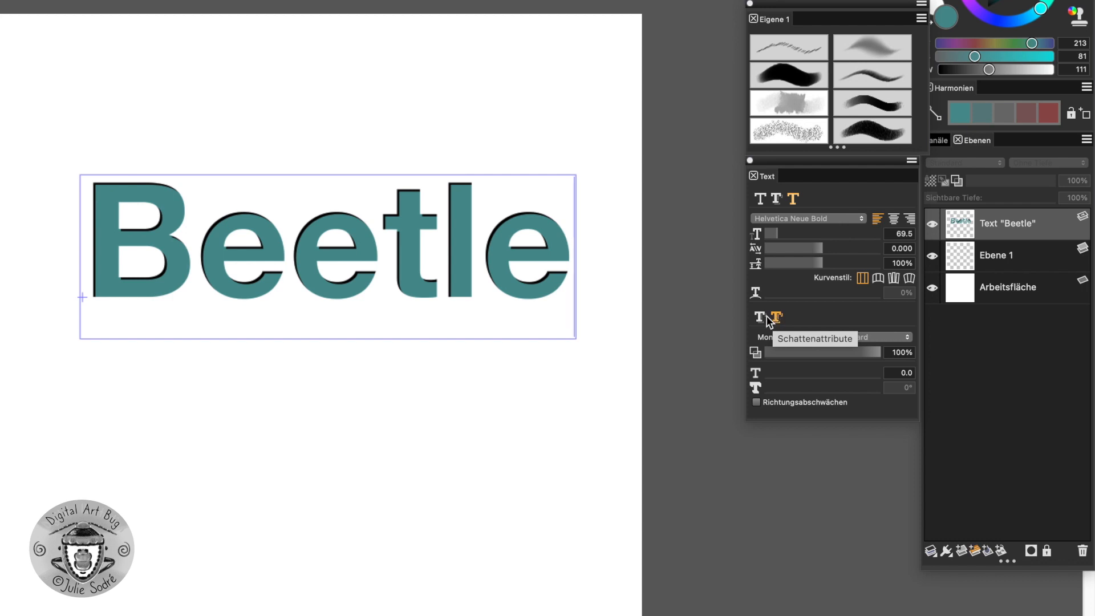
left_click(861, 320)
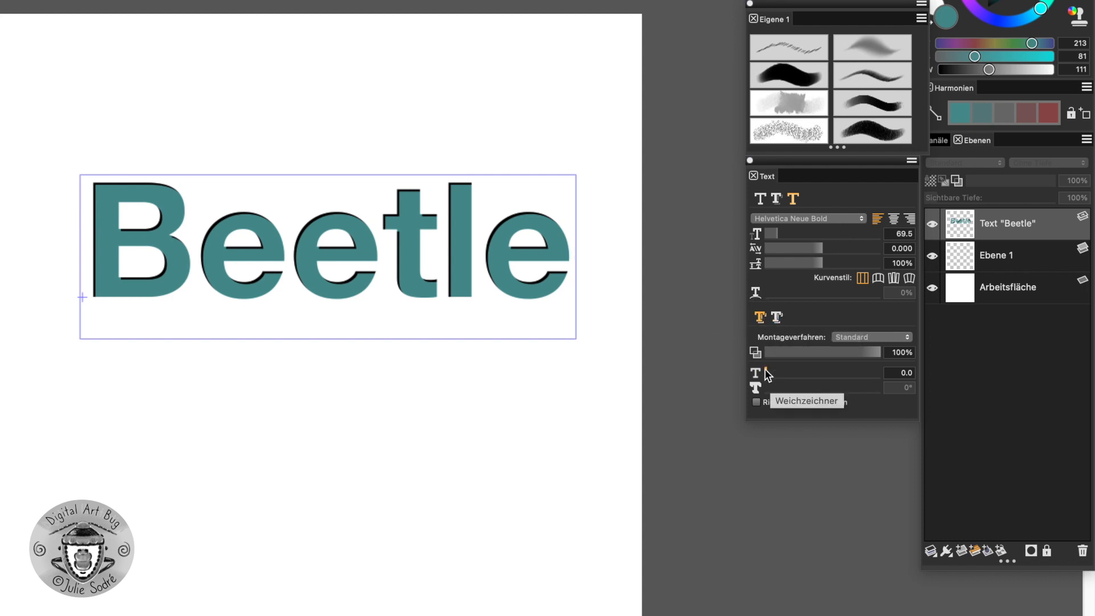
mouse_move(764, 368)
left_mouse_down()
mouse_move(779, 371)
mouse_move(761, 371)
left_mouse_up()
left_click(776, 318)
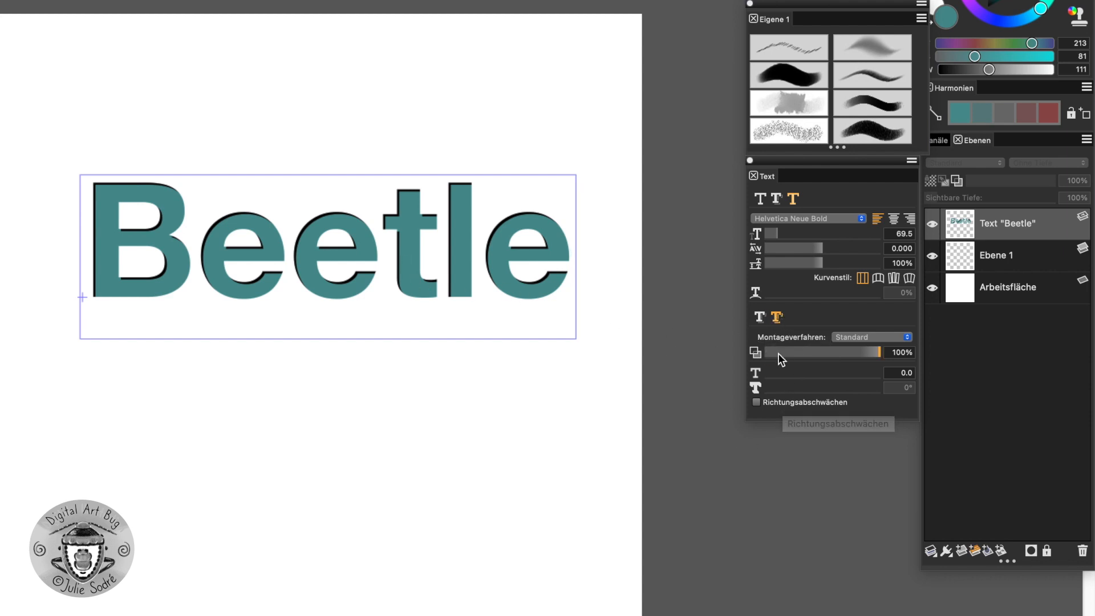
left_click_drag(767, 371, 771, 377)
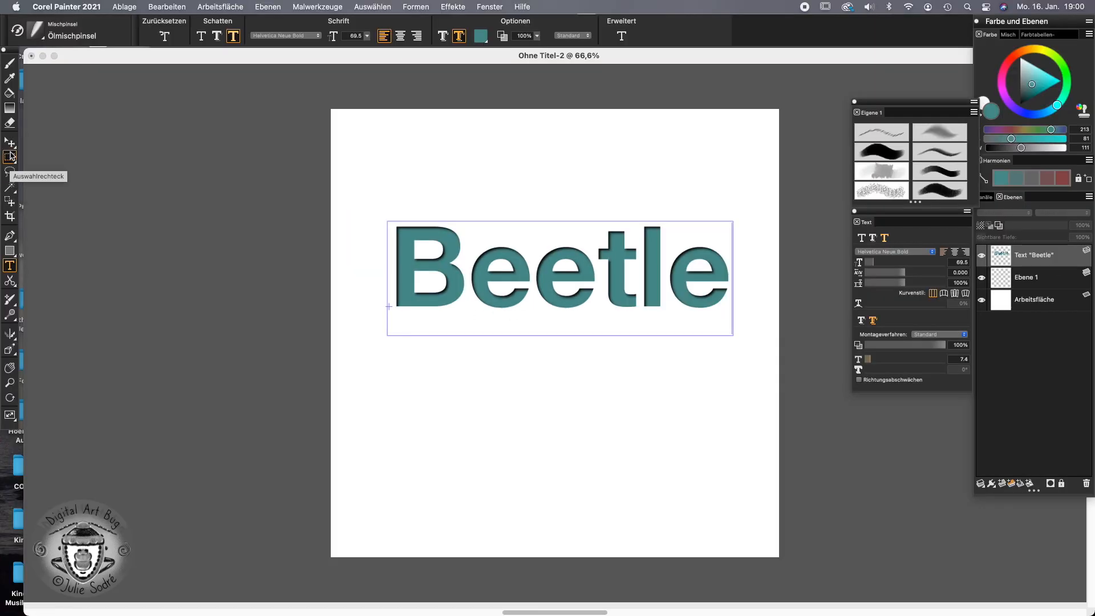
Step: Offset the text's internal shadow slightly down and to the right with the Layer Adjuster, and leave its opacity at 100%
left_click(9, 142)
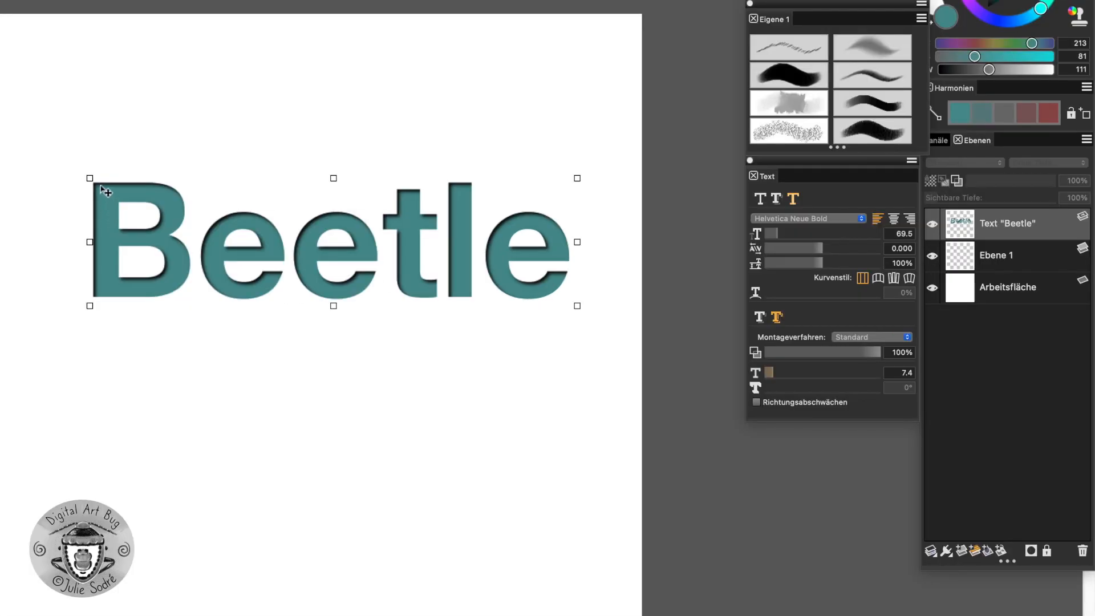
left_click_drag(101, 186, 103, 190)
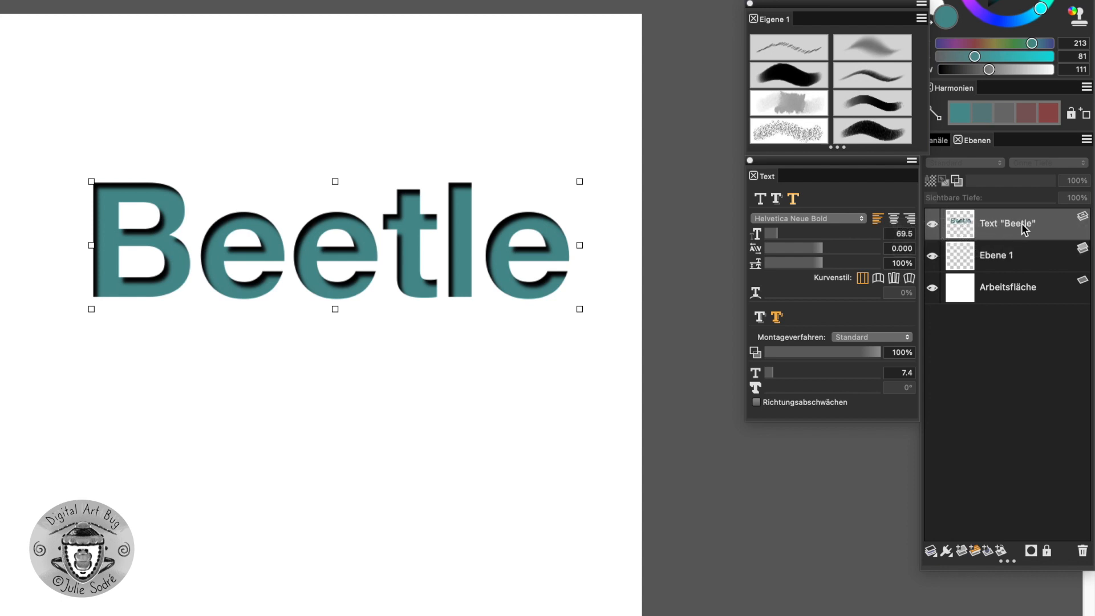
left_click(826, 352)
left_click_drag(827, 354, 884, 354)
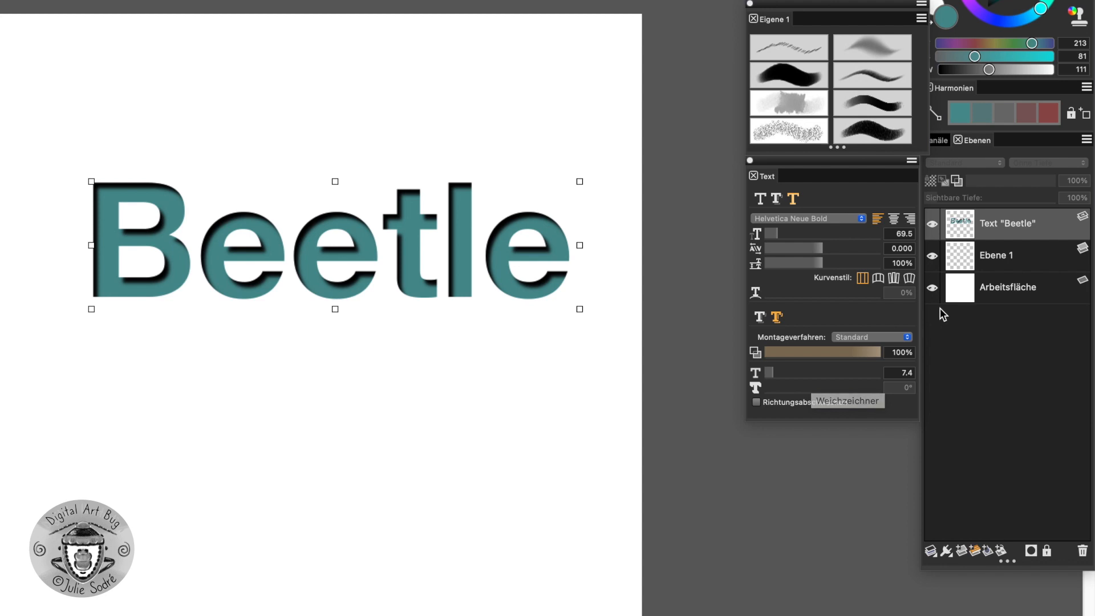
Step: Convert the "Beetle" text layer into default layers and expand the resulting Beetle group
right_click(943, 314)
left_click(924, 306)
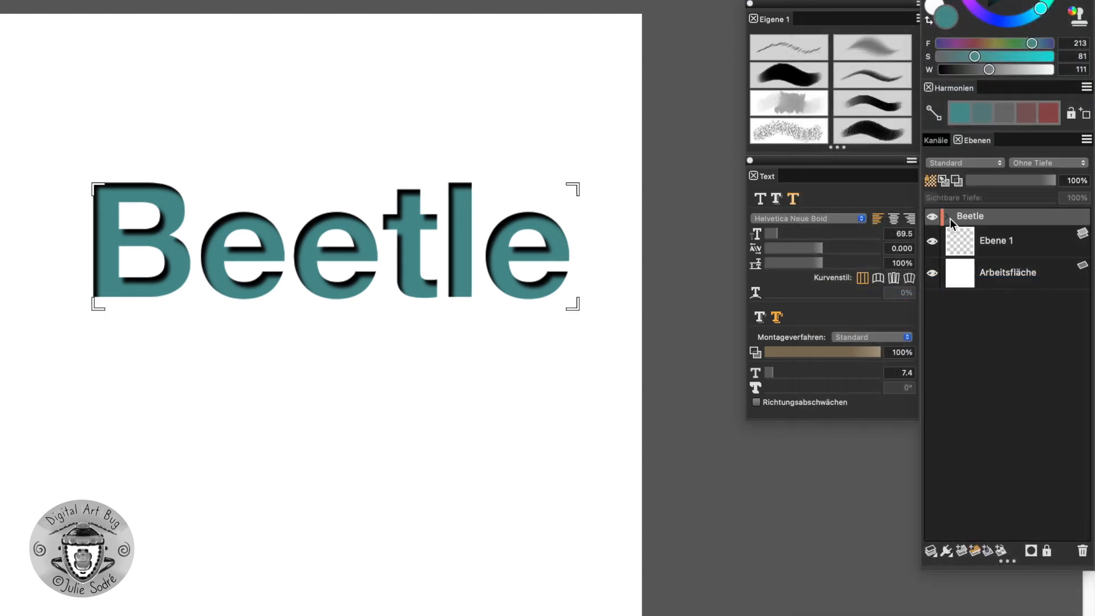
left_click(949, 216)
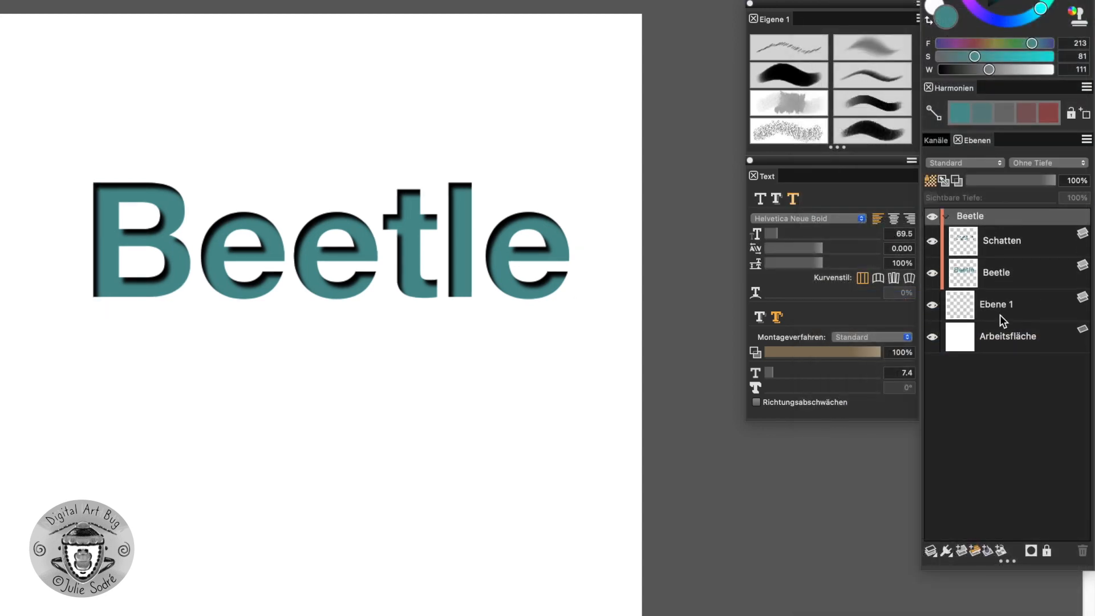
Step: On the Schatten layer, paint the shadow of the "B" and the upper first "e" magenta with the Eckig hart brush
left_click(1005, 246)
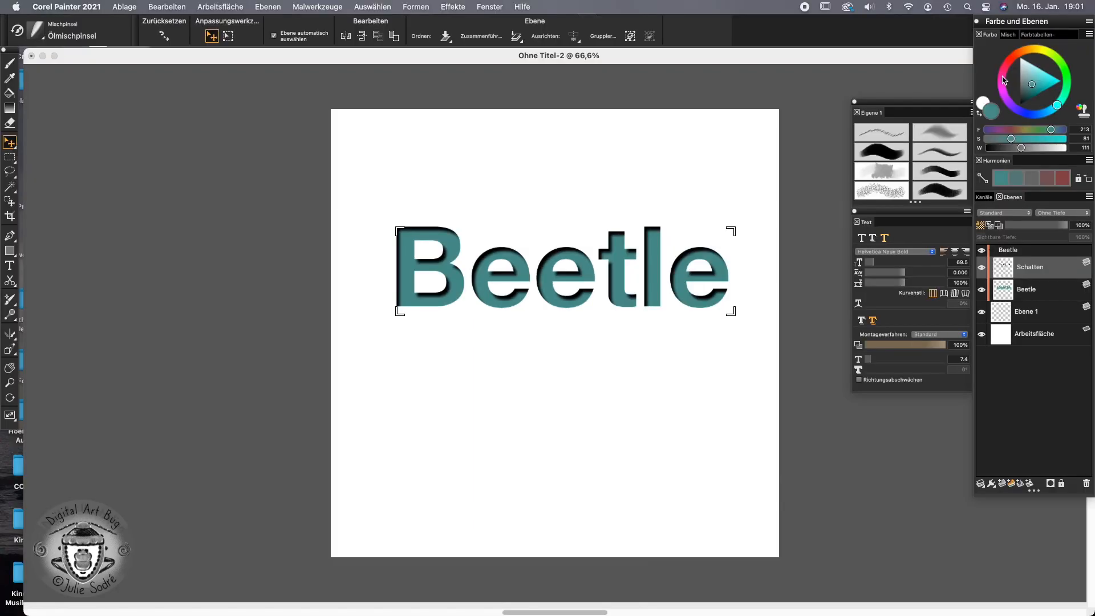
left_click(1002, 73)
left_click(1055, 82)
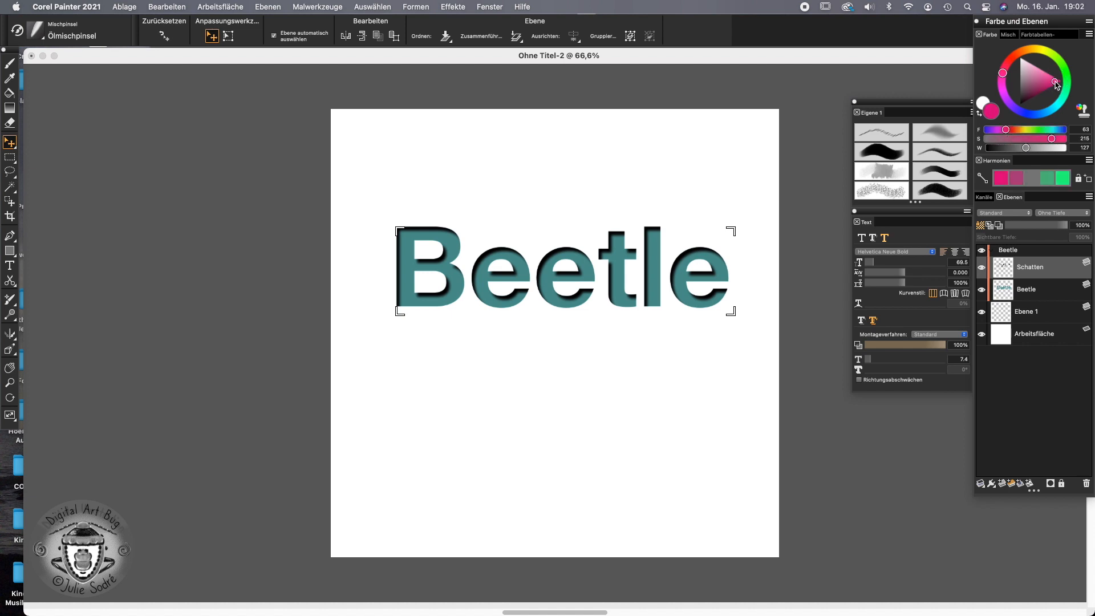
left_click(58, 45)
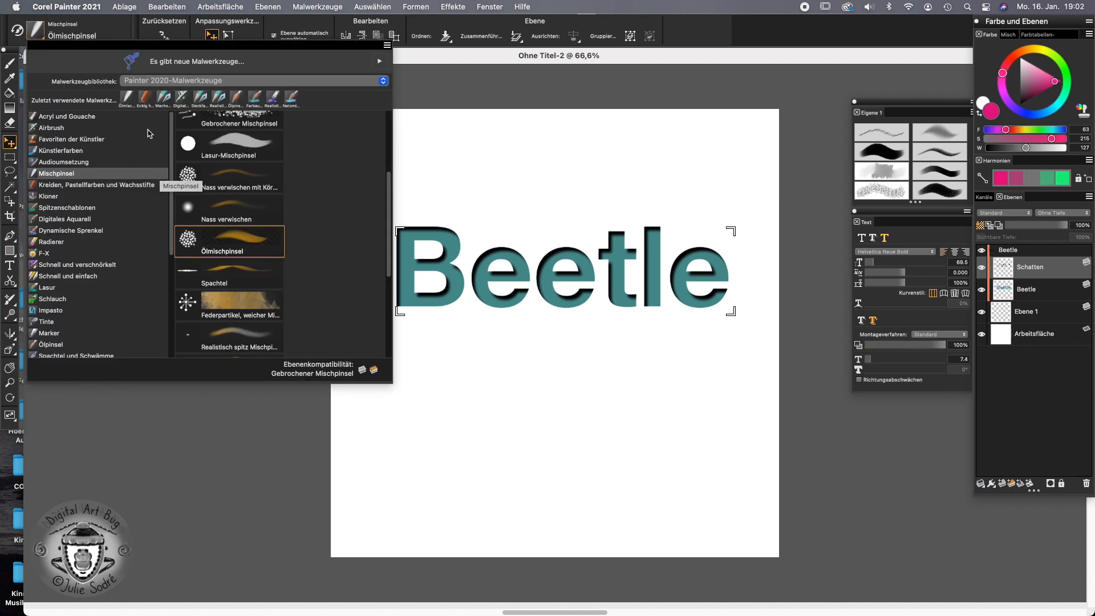
mouse_move(447, 308)
left_mouse_down()
mouse_move(475, 235)
mouse_move(392, 348)
mouse_move(379, 323)
mouse_move(386, 303)
left_mouse_up()
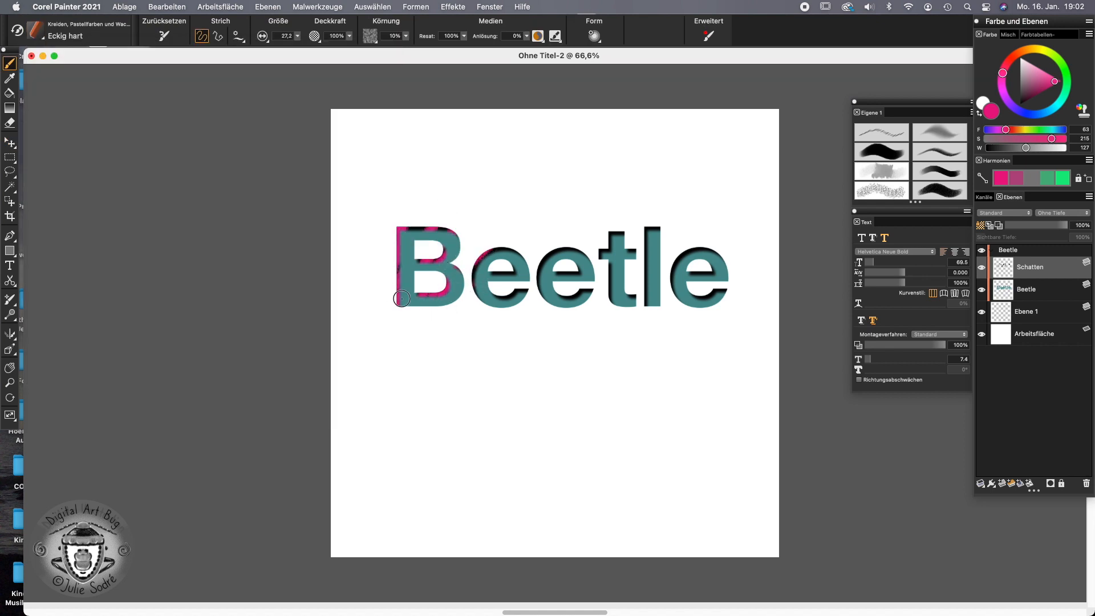
mouse_move(416, 222)
left_mouse_down()
mouse_move(457, 227)
mouse_move(440, 228)
mouse_move(450, 250)
mouse_move(430, 249)
mouse_move(469, 265)
mouse_move(432, 285)
mouse_move(469, 287)
mouse_move(431, 288)
left_mouse_up()
left_click_drag(482, 260, 475, 291)
left_click_drag(504, 243, 509, 252)
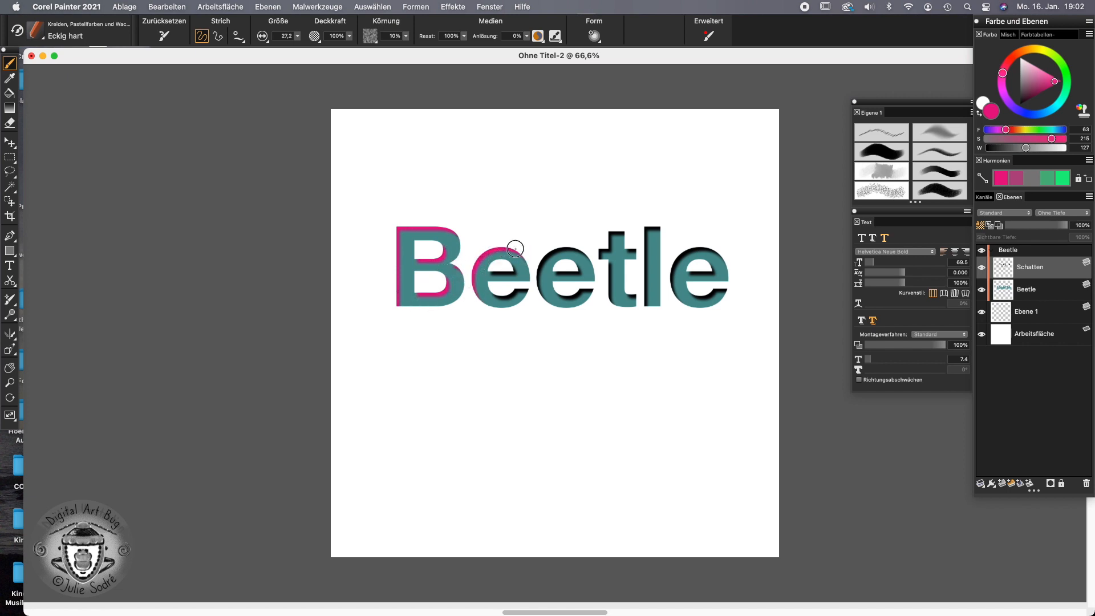
Step: Switch to the Wachsschaber brush and continue painting the shadow magenta across the remaining letters of "Beetle"
left_click(36, 31)
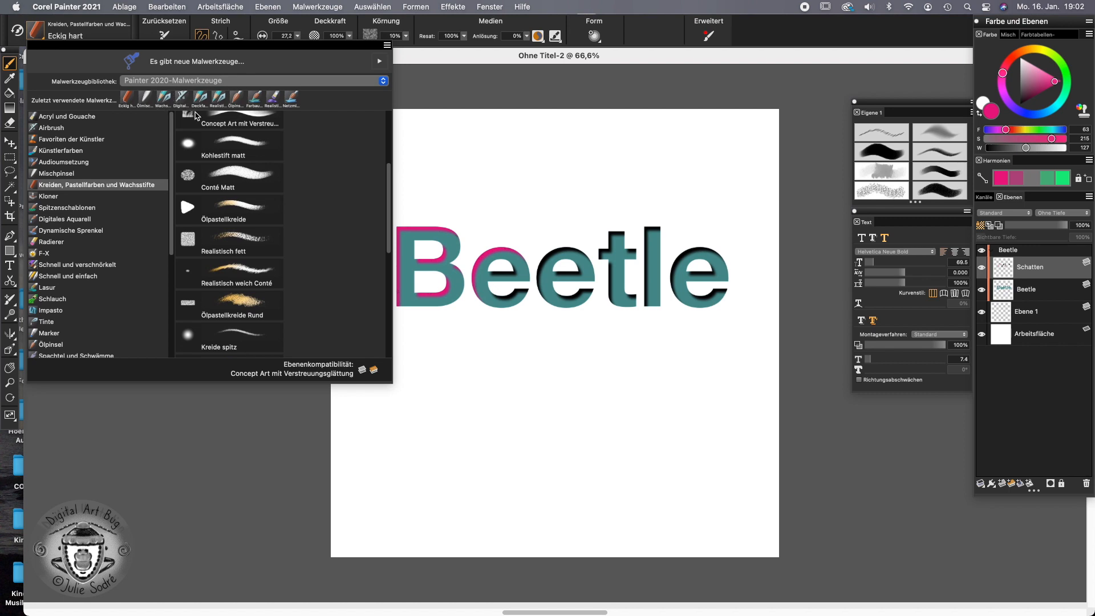
left_click(163, 97)
mouse_move(490, 311)
left_mouse_down()
mouse_move(511, 288)
mouse_move(484, 311)
mouse_move(476, 299)
mouse_move(507, 253)
left_mouse_up()
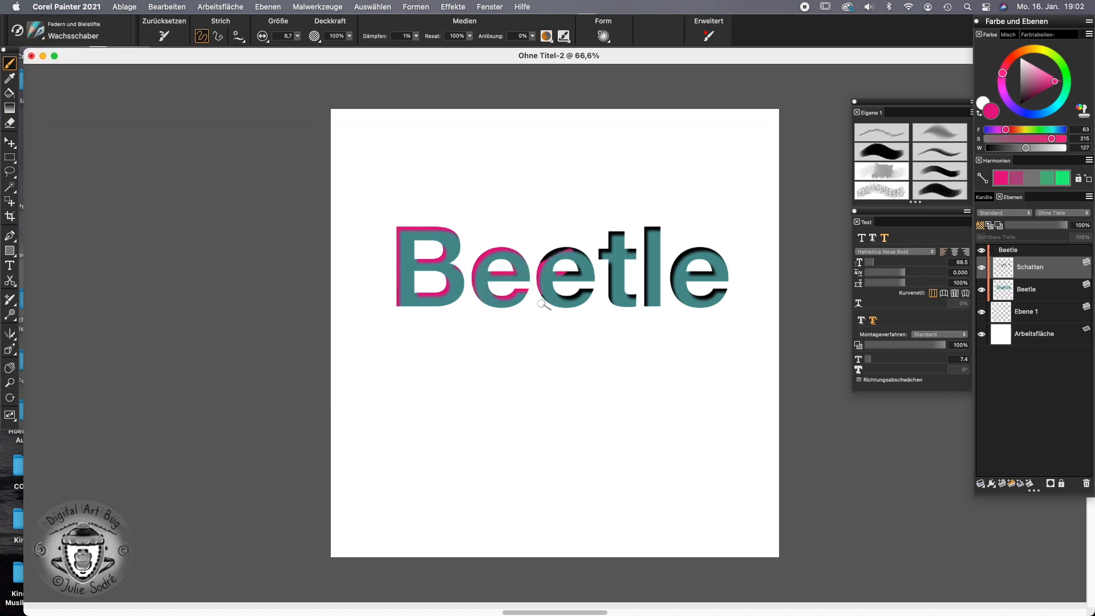
mouse_move(532, 317)
left_mouse_down()
mouse_move(542, 338)
mouse_move(533, 318)
mouse_move(596, 241)
mouse_move(678, 201)
mouse_move(568, 309)
mouse_move(638, 263)
mouse_move(730, 269)
left_mouse_up()
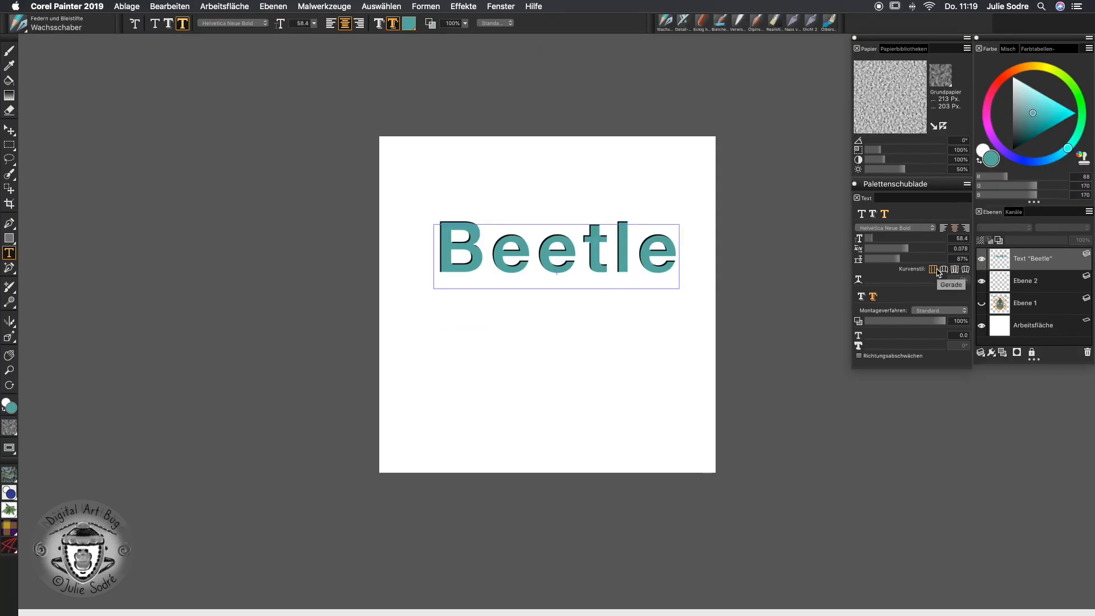
Step: Try different curve styles on the "Beetle" text and choose the ribbon style that keeps the letters upright
left_click(944, 270)
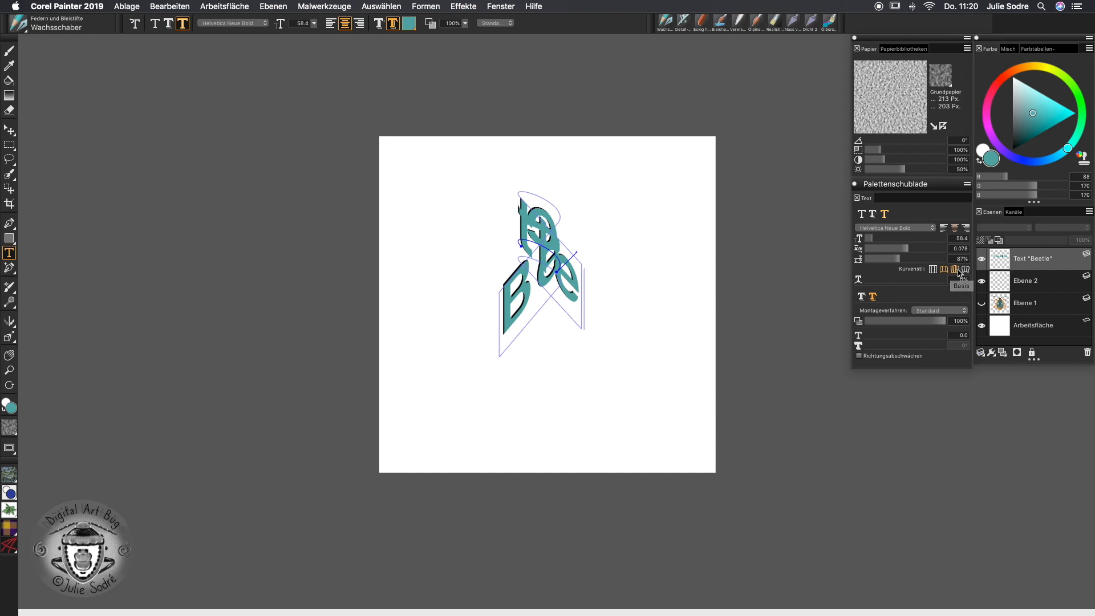
left_click(965, 271)
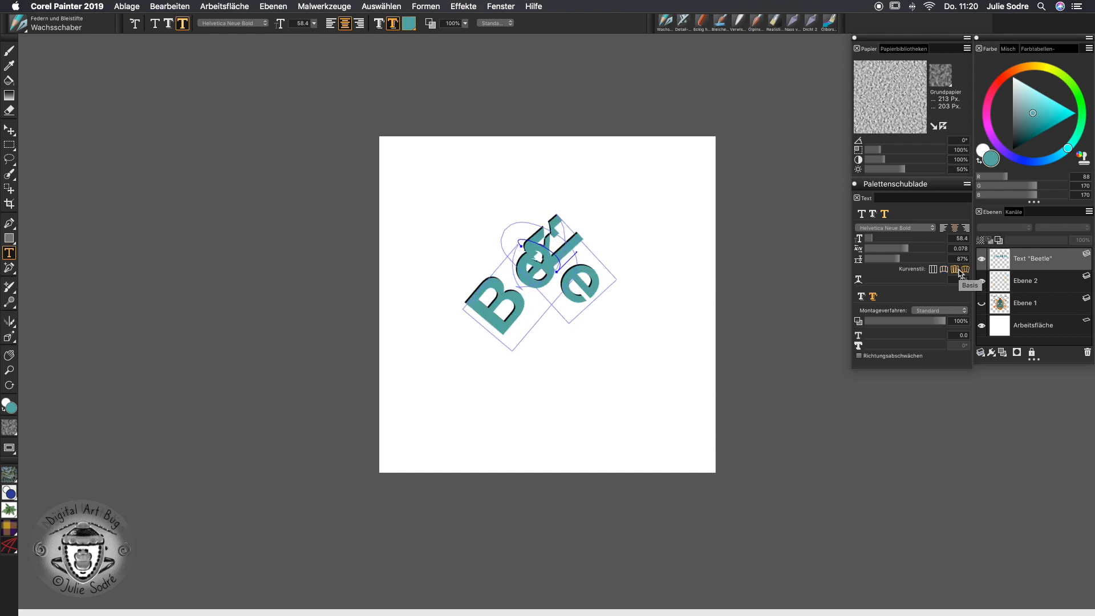
left_click(945, 270)
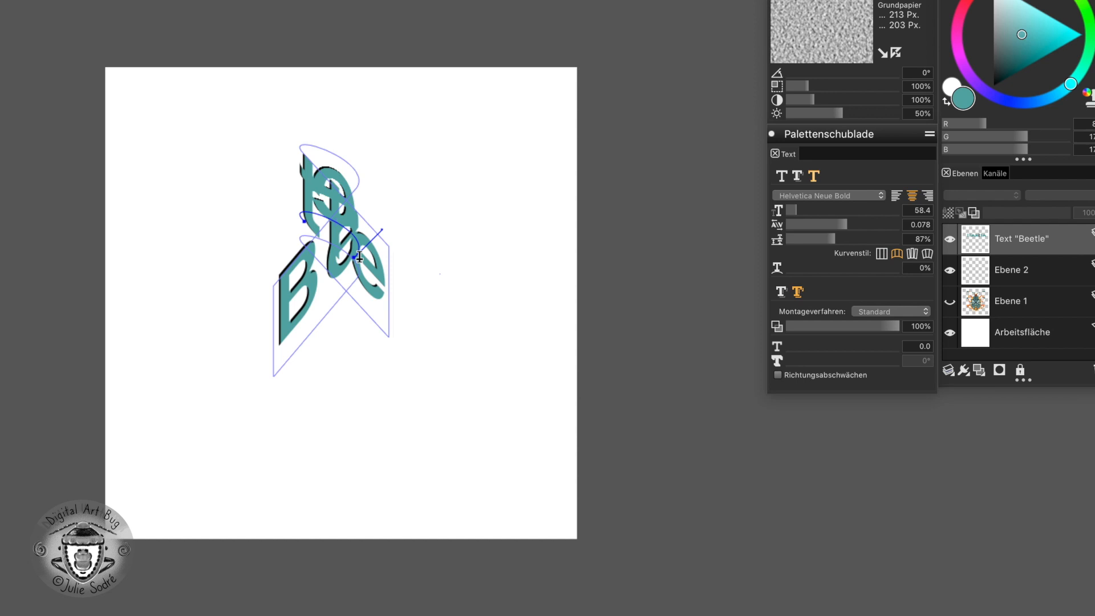
Step: Shape the "Beetle" text's baseline curve into a gentle wave and set the tracking to 0.002
left_click_drag(360, 257, 403, 363)
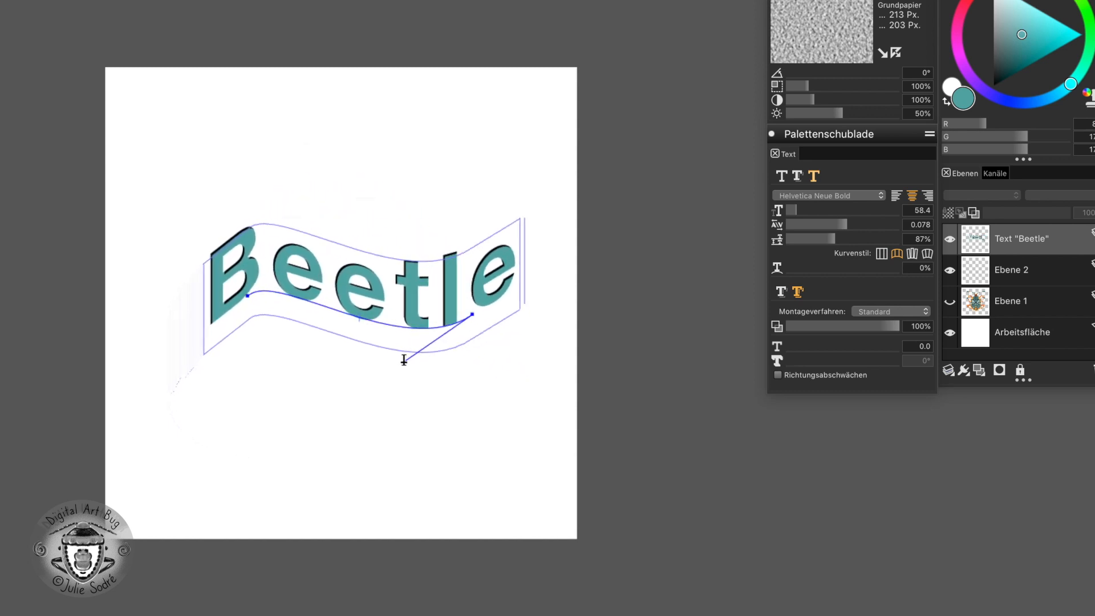
left_click_drag(247, 295, 364, 267)
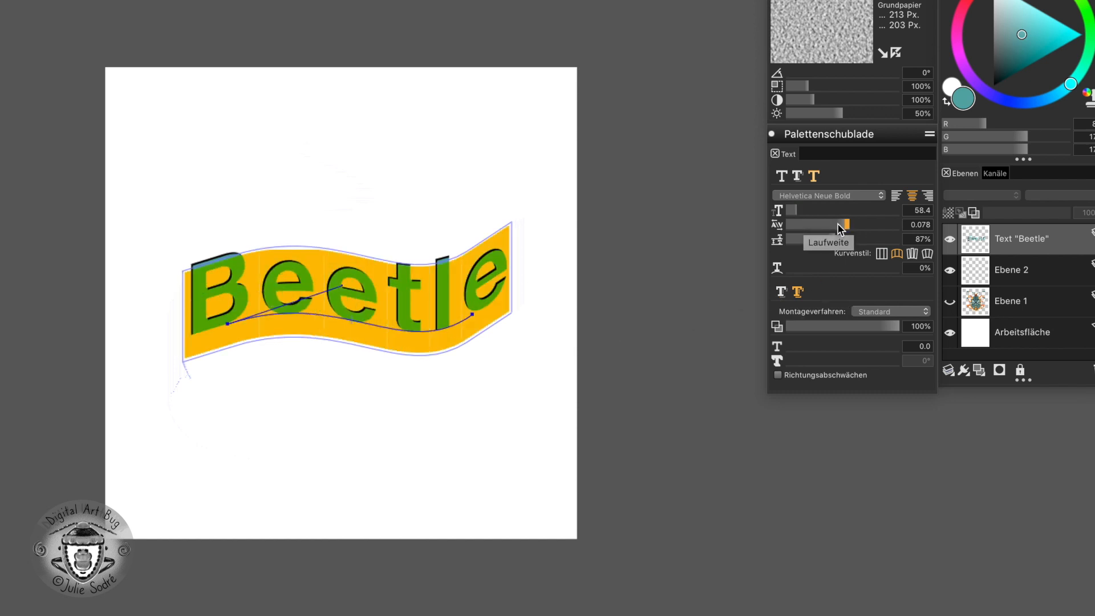
left_click_drag(844, 226, 844, 229)
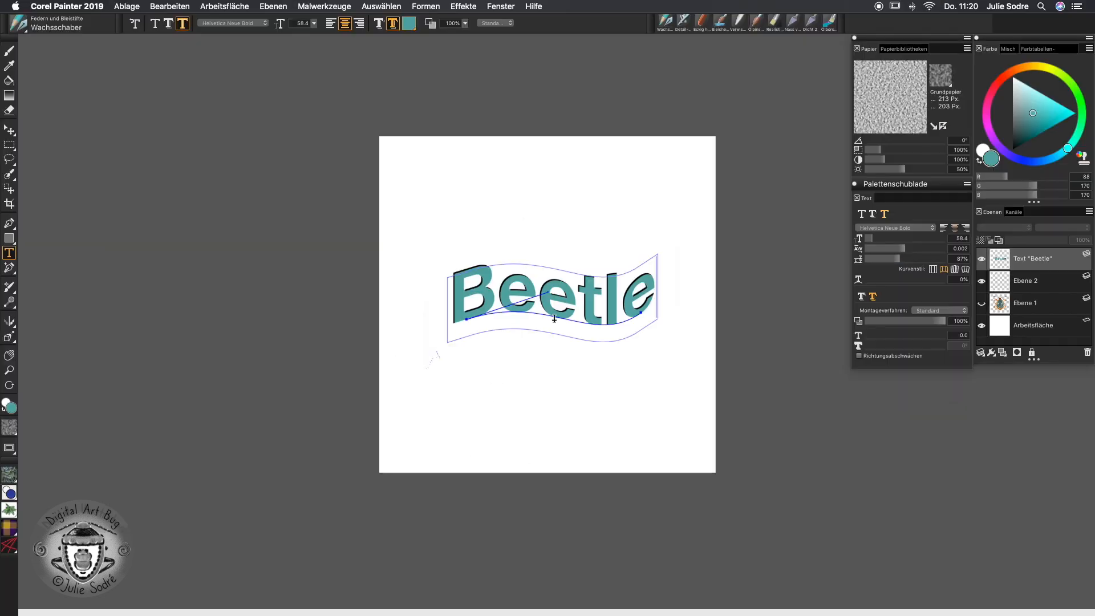
Step: Move the wavy "Beetle" text slightly higher and to the left on the canvas, and set its centring on the curve to 47%
left_click_drag(555, 319, 537, 270)
left_click_drag(450, 281, 468, 279)
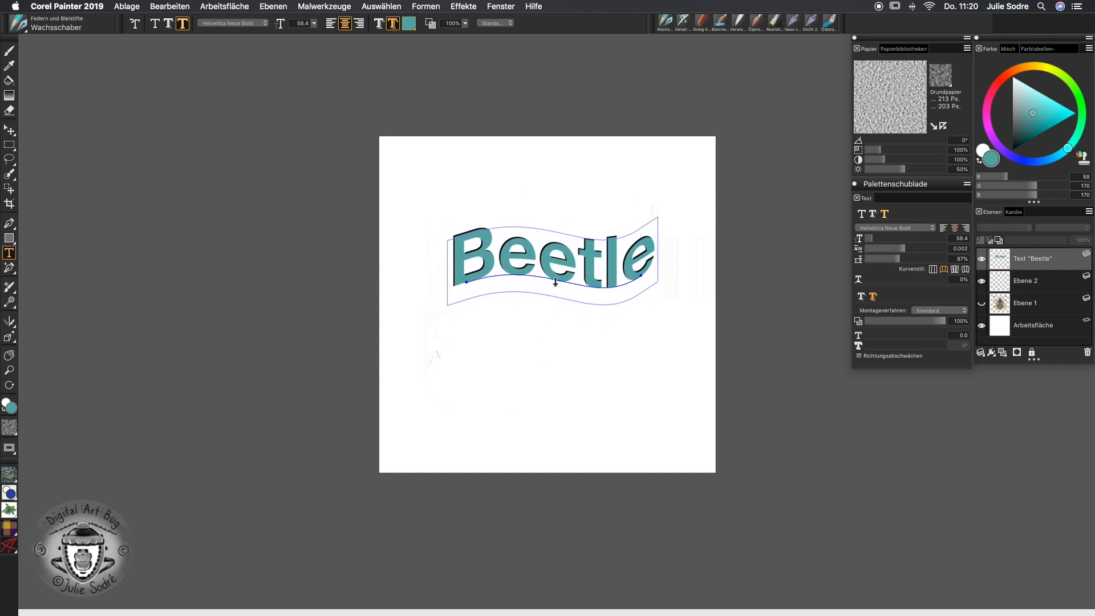
left_click_drag(555, 279, 458, 290)
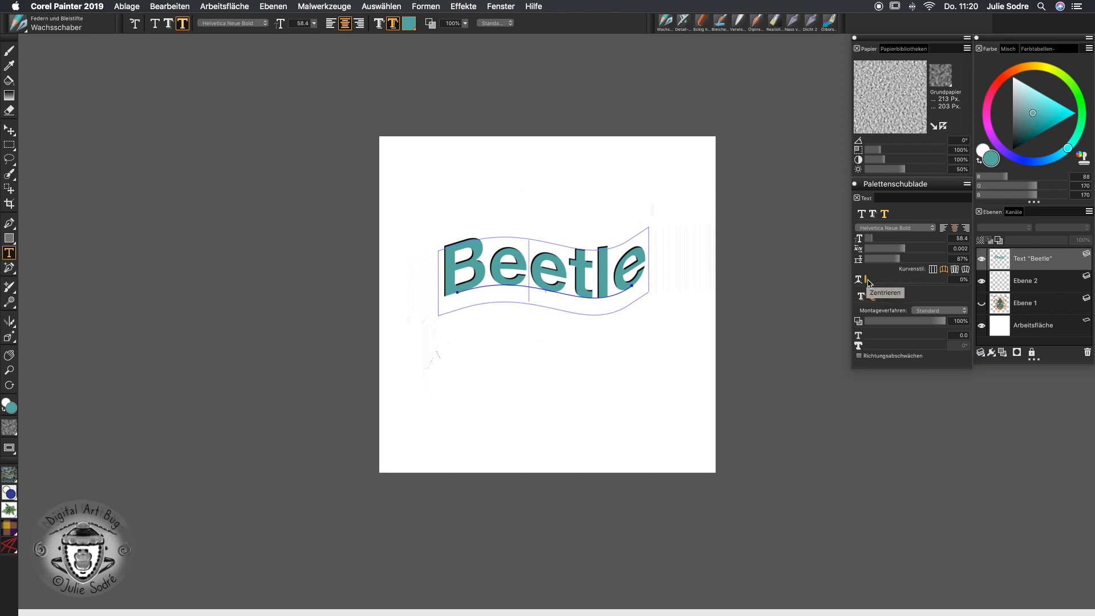
left_click_drag(866, 282, 904, 284)
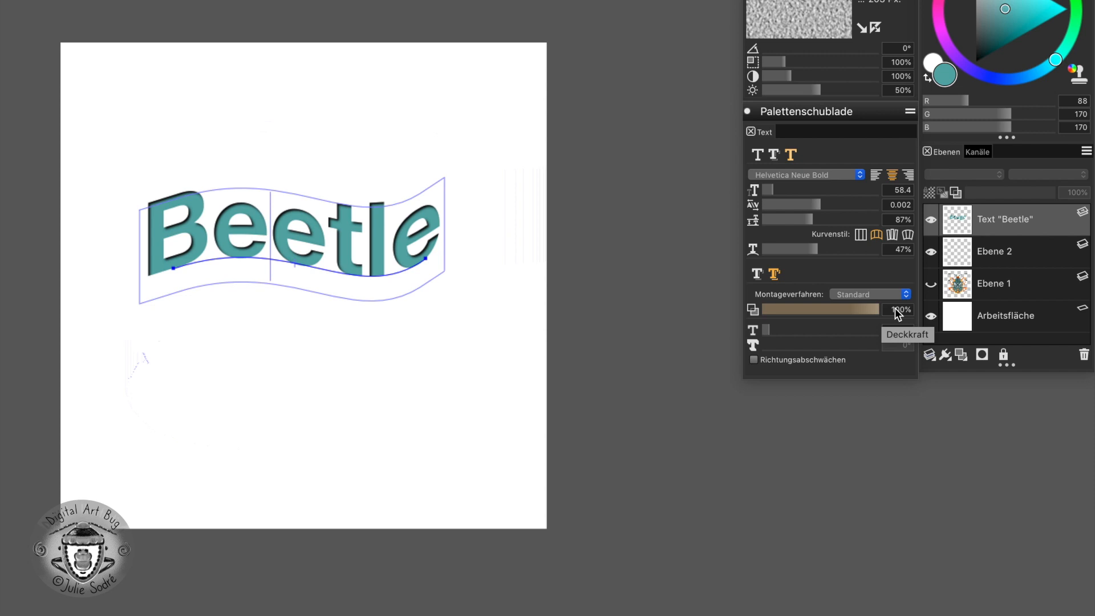
Step: Convert the wavy "Beetle" text layer into default layers and expand the Beetle group
right_click(1080, 215)
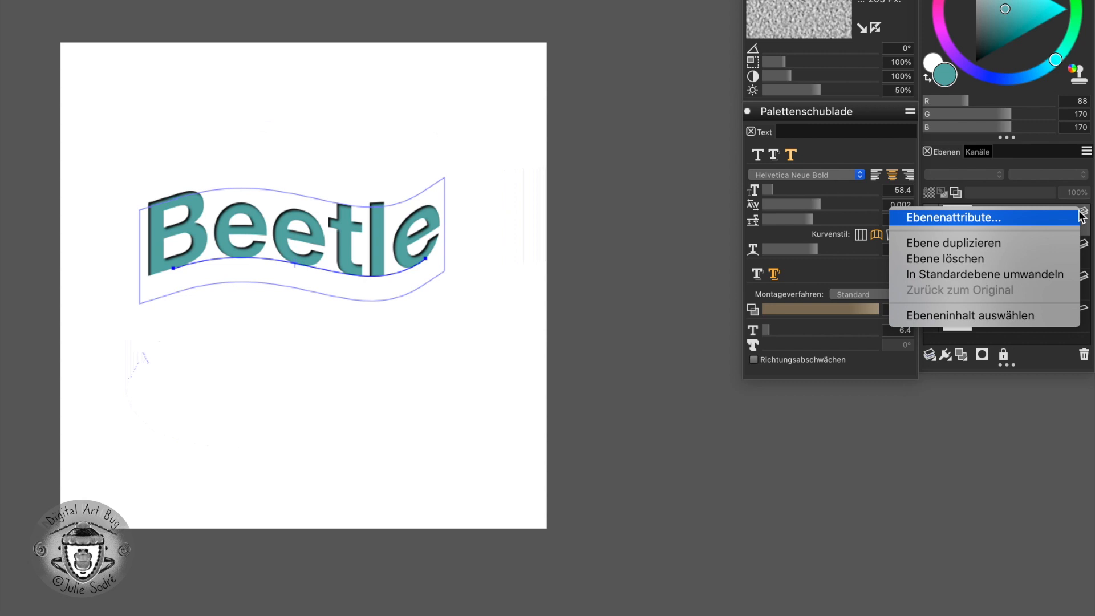
left_click(976, 276)
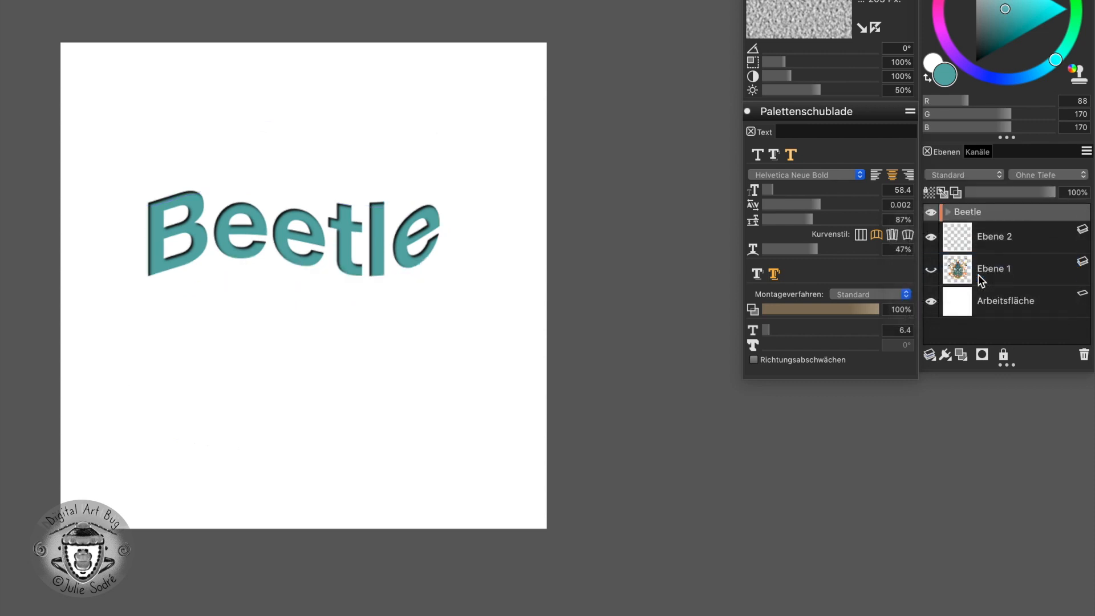
left_click(948, 212)
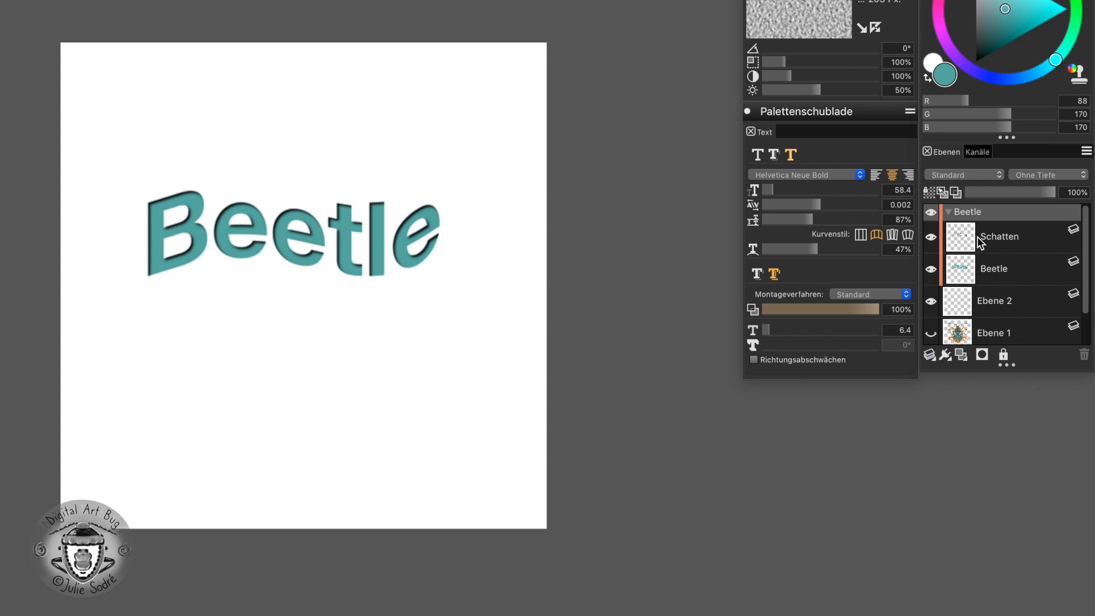
Step: Hide and reshow the Beetle and Schatten layers one after the other, and make the bug drawing on Ebene 1 visible
left_click(930, 272)
left_click(931, 272)
left_click(931, 238)
left_click(932, 238)
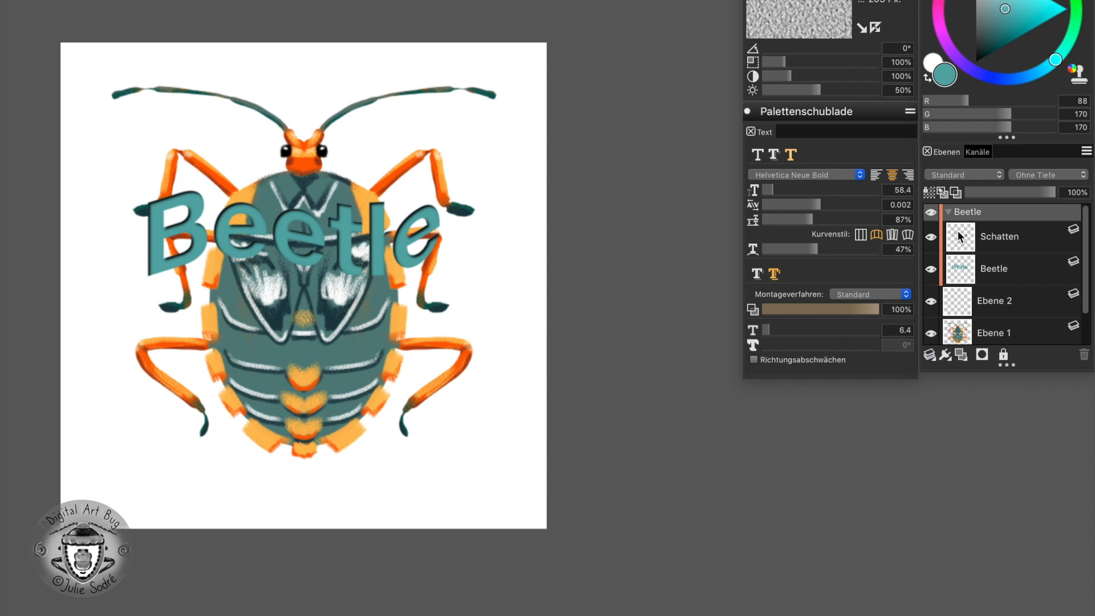
Step: Move the whole Beetle group onto the middle of the bug's body and select the Beetle layer inside it
left_click(947, 212)
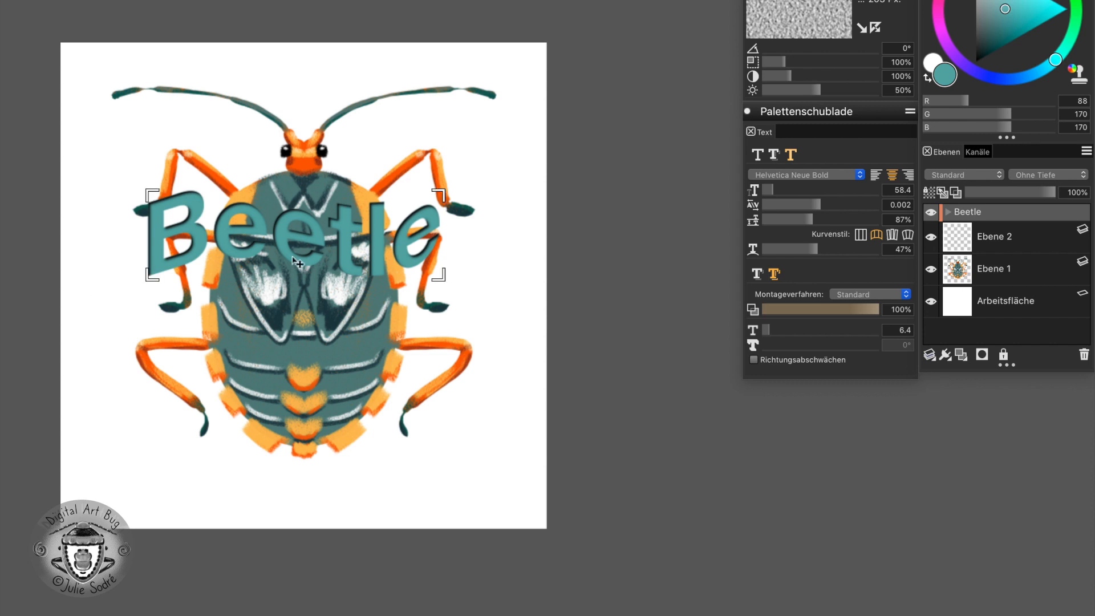
left_click_drag(290, 249, 298, 353)
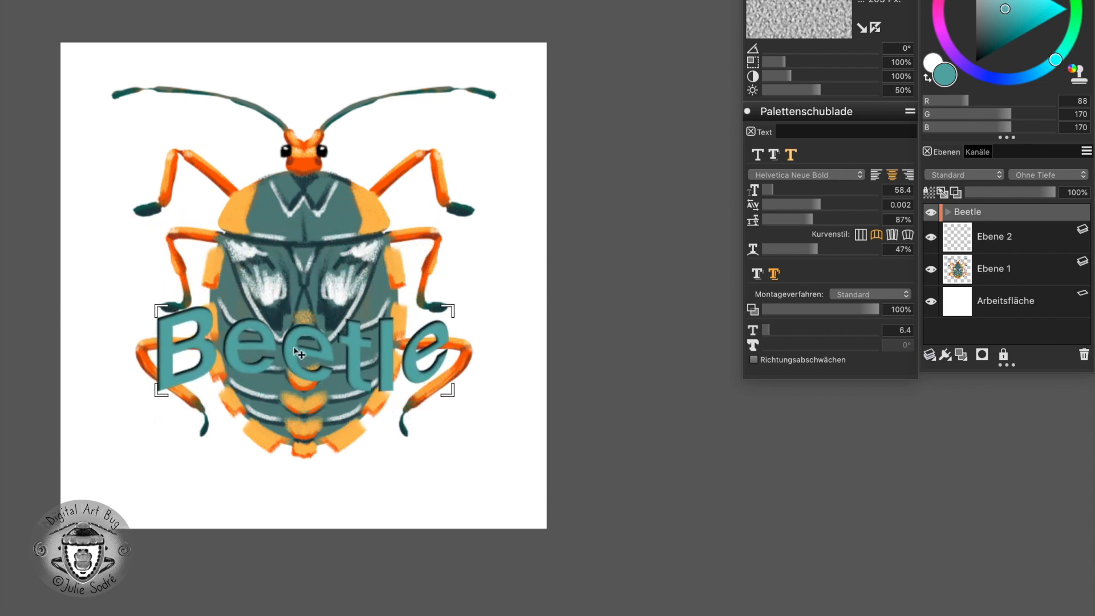
left_click_drag(360, 364, 356, 284)
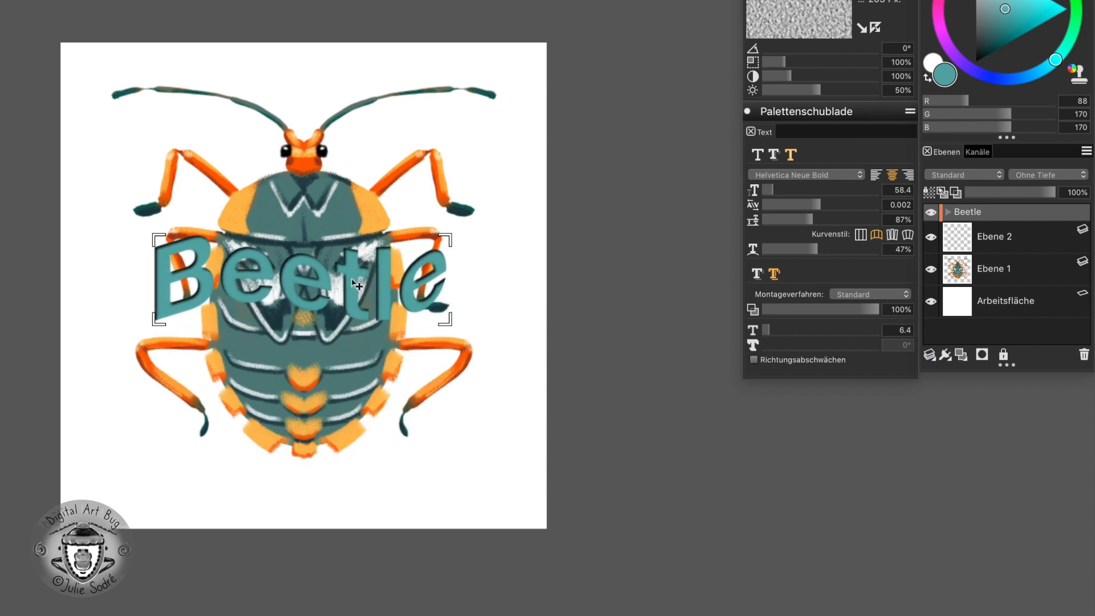
left_click(948, 211)
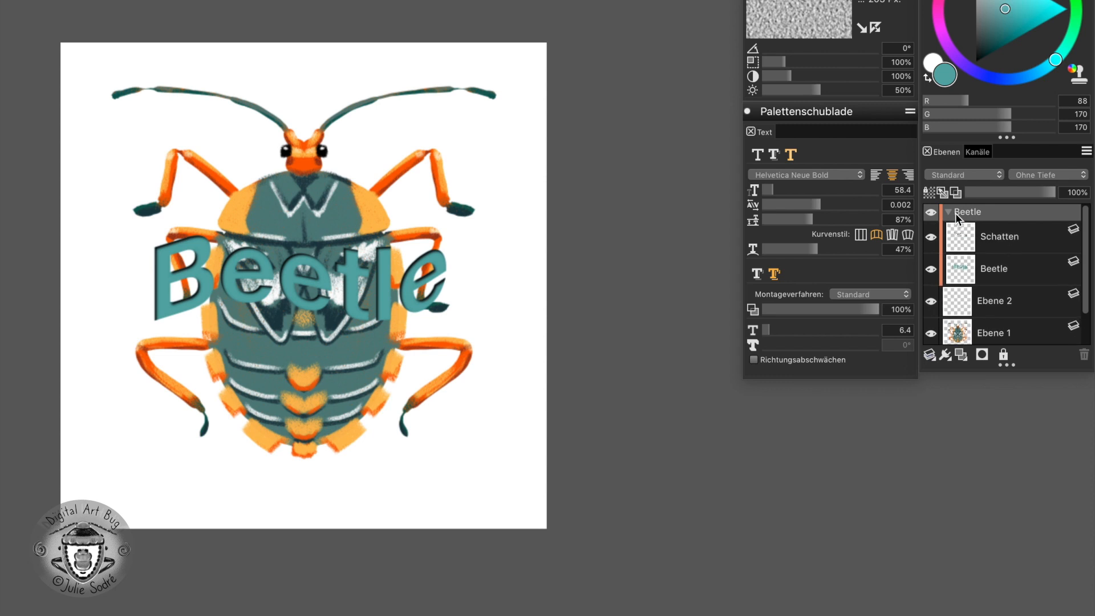
left_click(996, 268)
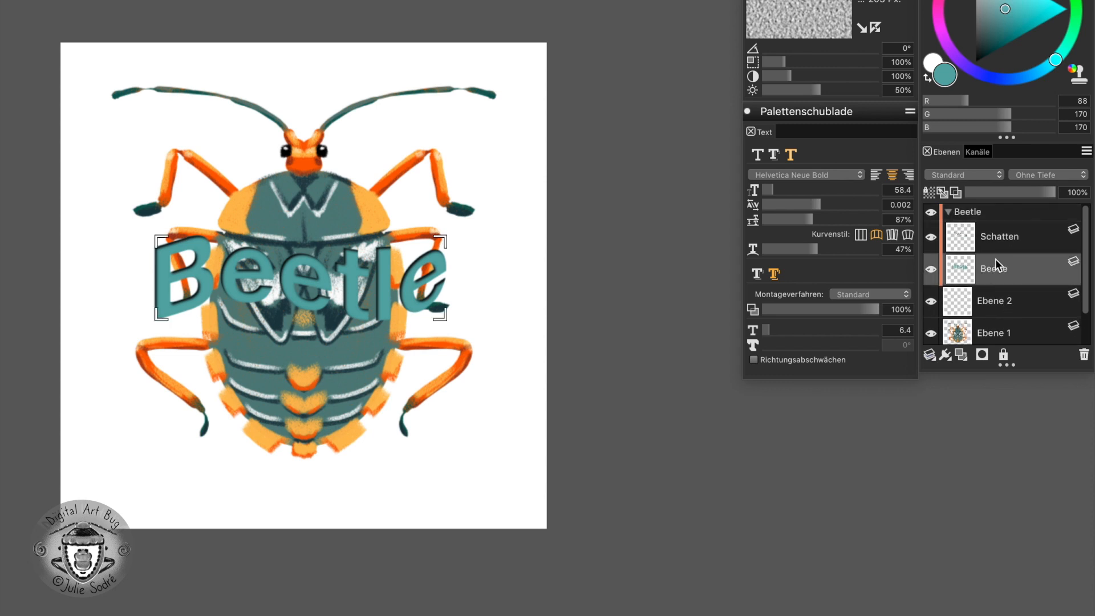
Step: Try the Beetle layer at 69% opacity and restore it to 100%
left_click(1052, 192)
left_click_drag(1052, 193, 1031, 193)
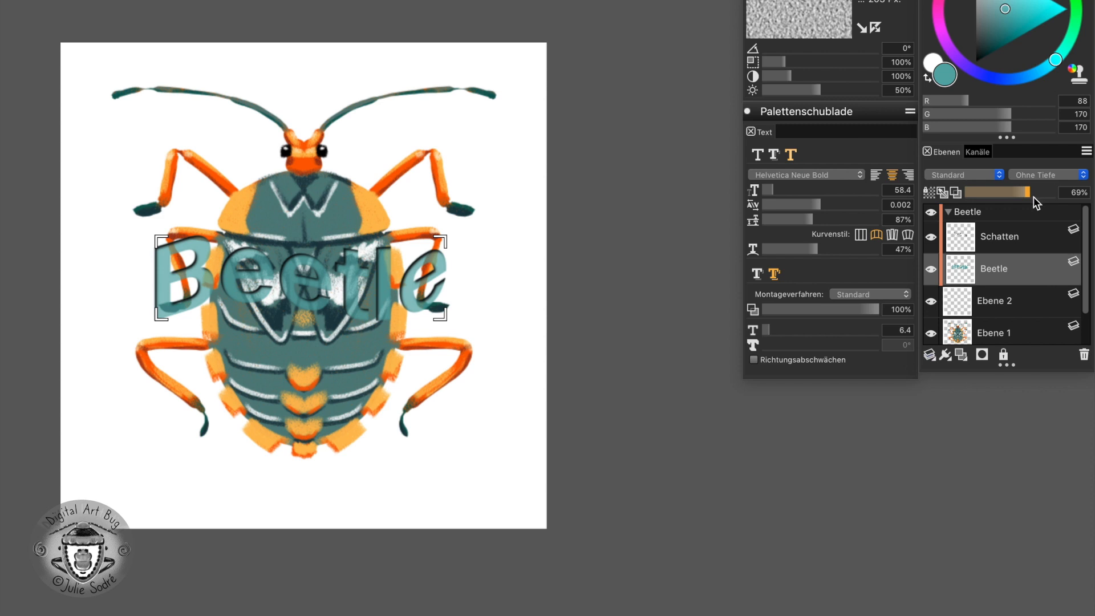
left_click_drag(1028, 191, 1058, 191)
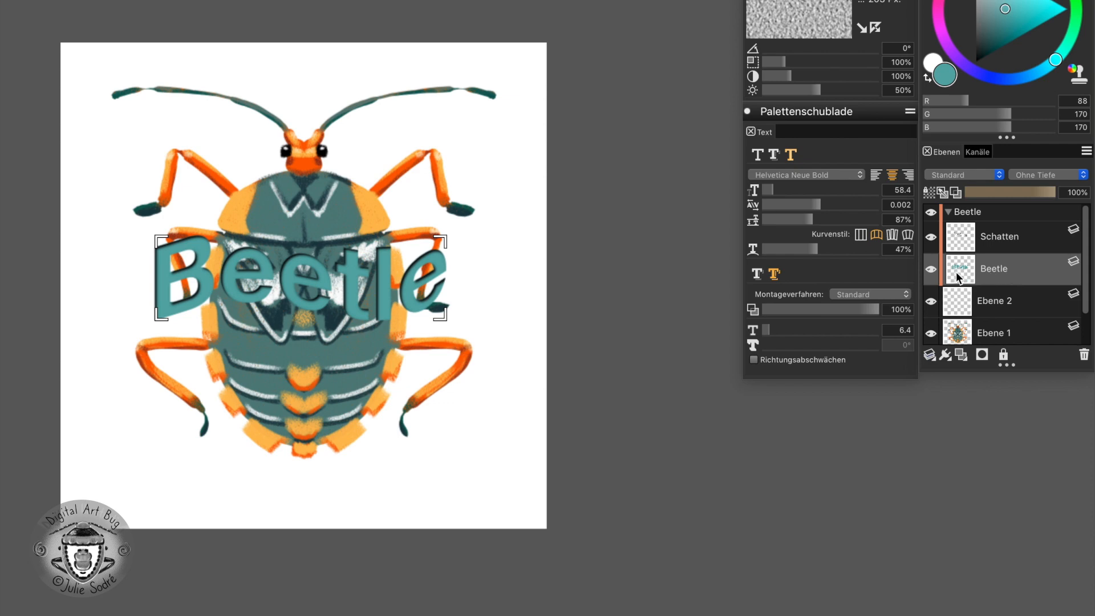
Step: Preserve the Beetle layer's transparency and choose the Eckig hart brush from the chalk, pastel and crayon category
left_click(930, 192)
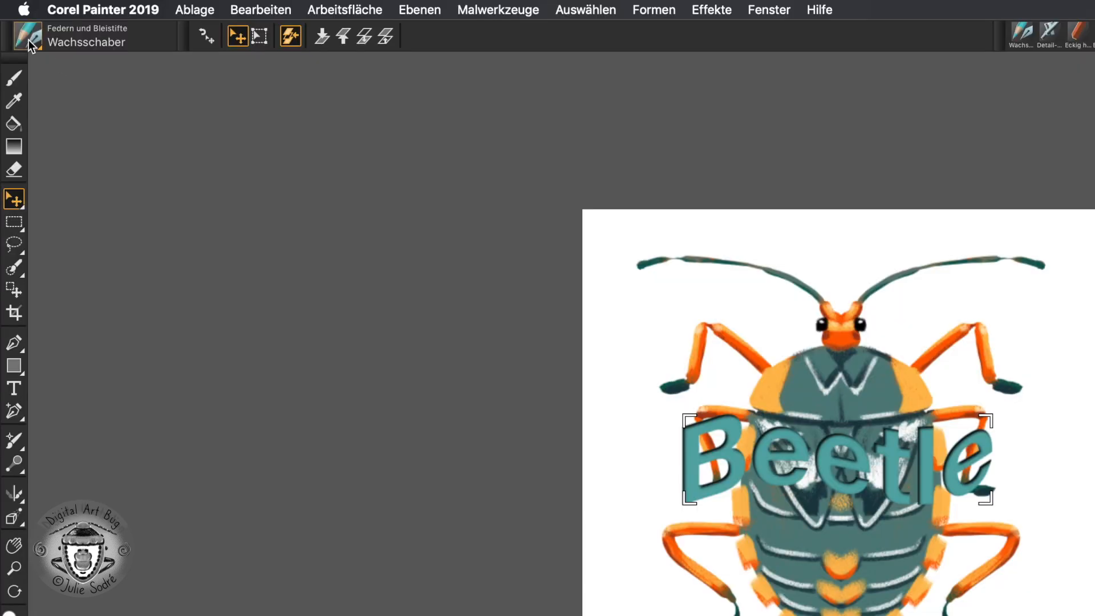
left_click(28, 35)
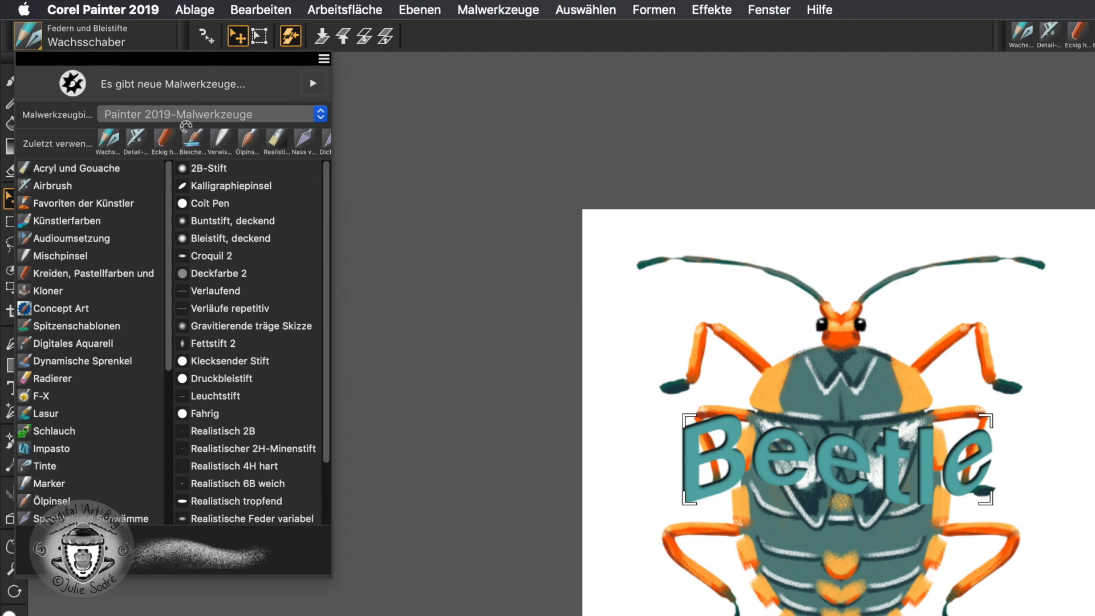
left_click(170, 137)
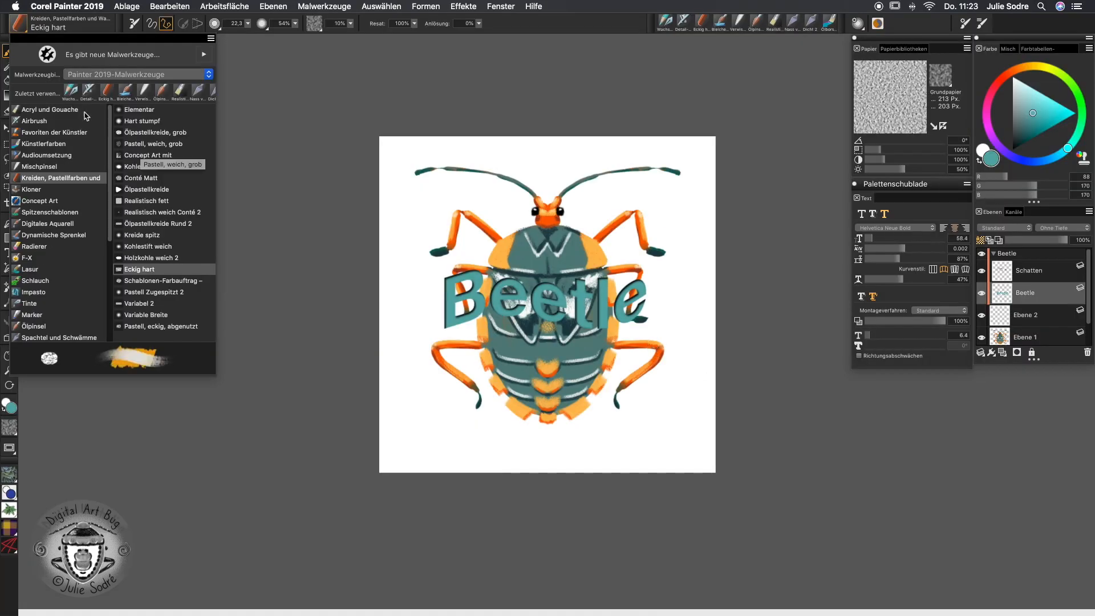
left_click(164, 271)
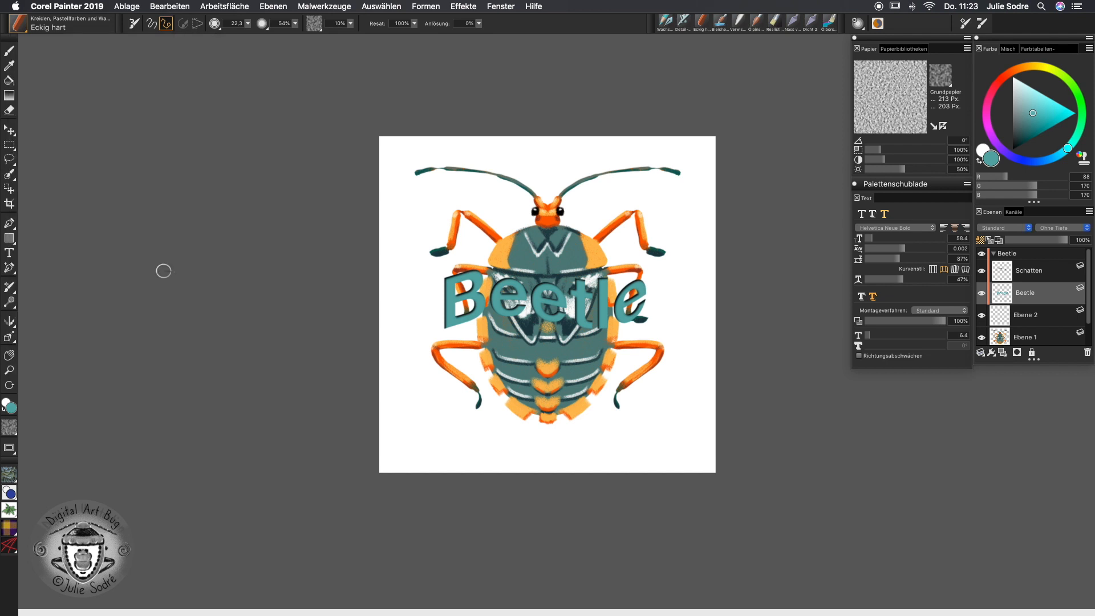
Step: Sample the orange of the bug's leg and paint it over the "Beetle" letters with freehand strokes
left_click(647, 341, "alt")
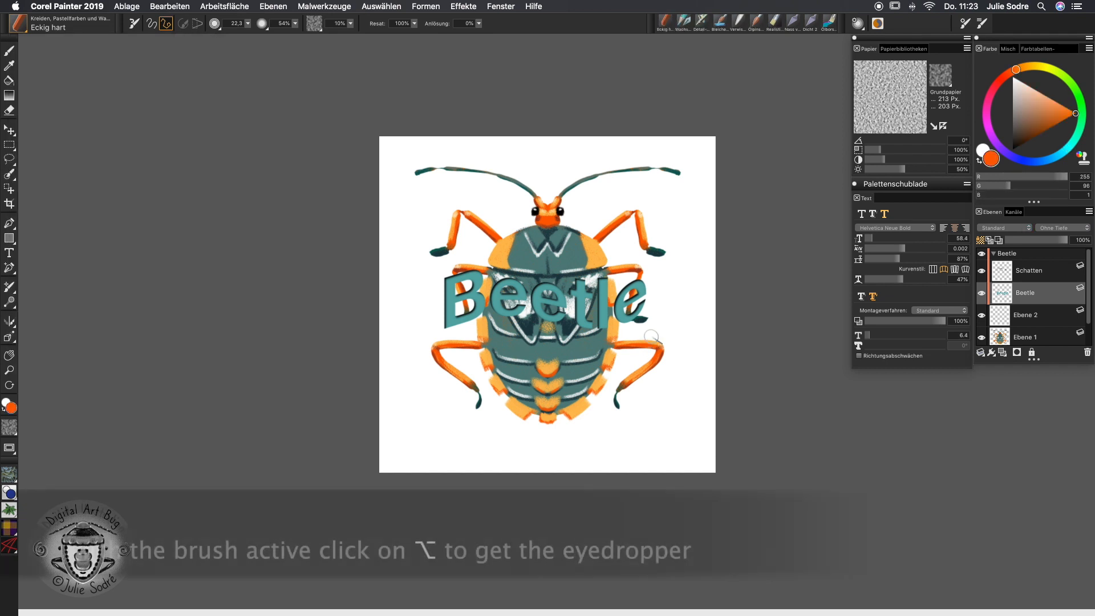
mouse_move(617, 316)
left_mouse_down()
mouse_move(649, 277)
mouse_move(635, 314)
left_mouse_up()
left_click(154, 23)
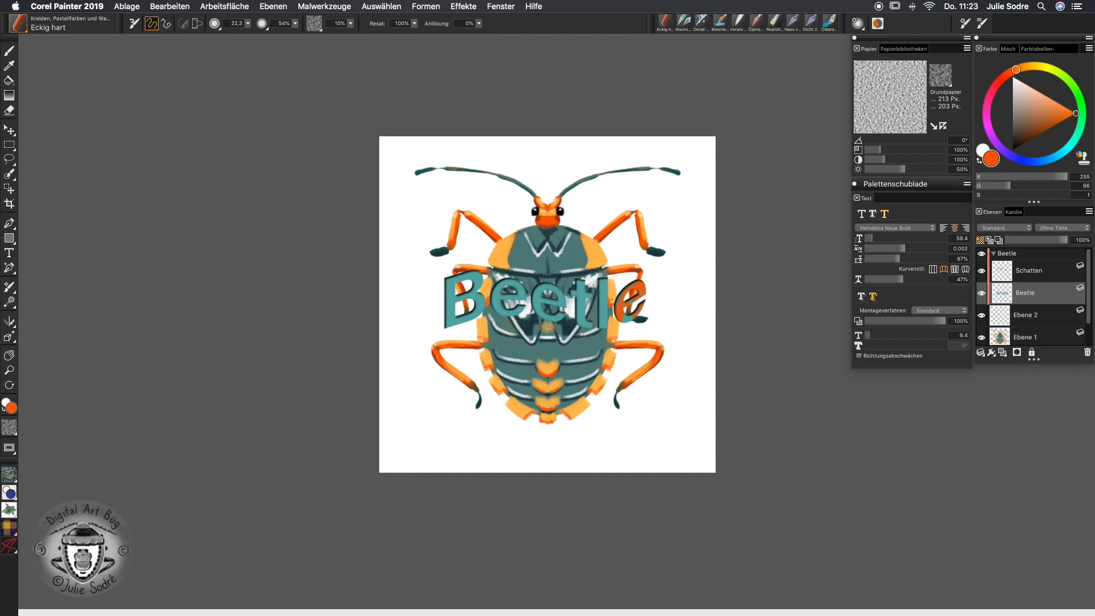
mouse_move(604, 323)
left_mouse_down()
mouse_move(610, 276)
mouse_move(584, 321)
mouse_move(582, 285)
mouse_move(523, 296)
mouse_move(544, 316)
mouse_move(508, 284)
mouse_move(475, 276)
mouse_move(449, 325)
left_mouse_up()
left_click_drag(464, 274, 473, 280)
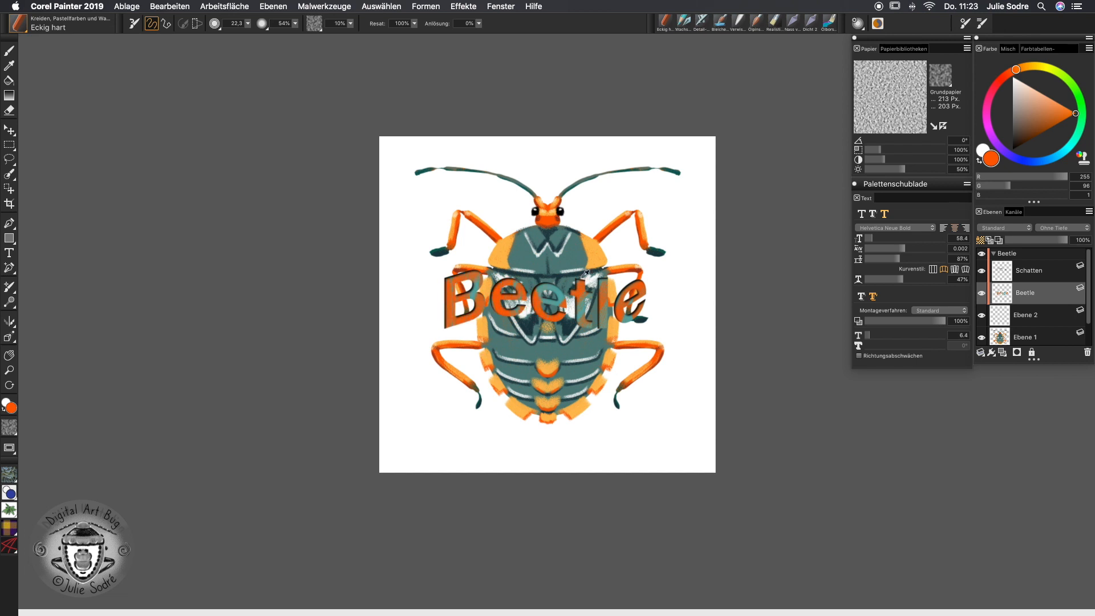
Step: Sample the bug's teal and yellow-orange body colours and paint accents with them over the "Beetle" letters
left_click(549, 288, "alt")
mouse_move(577, 309)
left_mouse_down()
mouse_move(585, 299)
mouse_move(582, 311)
left_mouse_up()
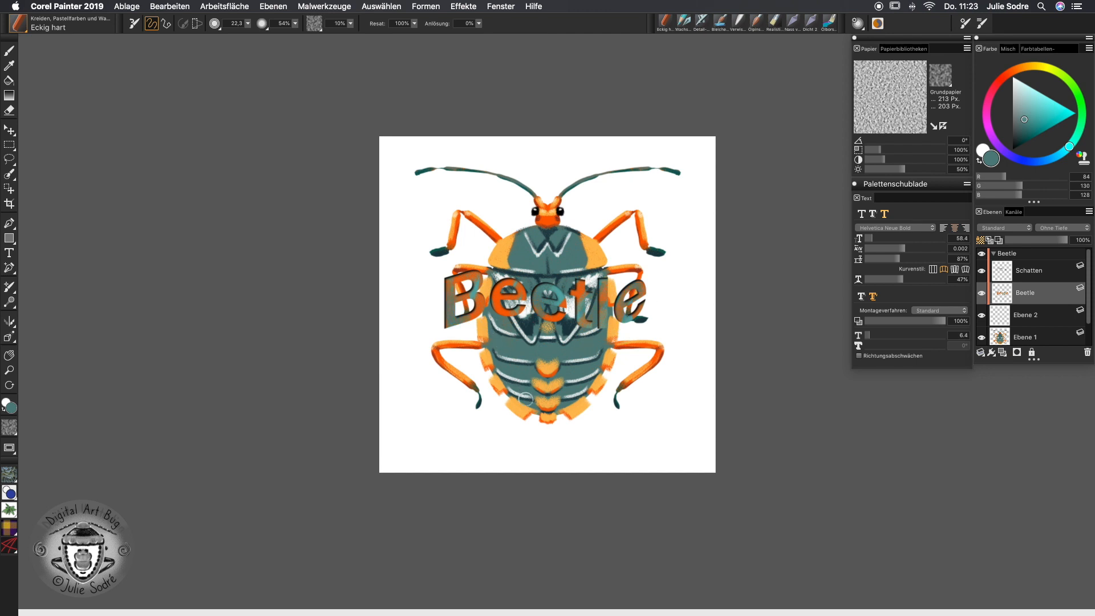
left_click(557, 377, "alt")
left_click_drag(535, 284, 551, 297)
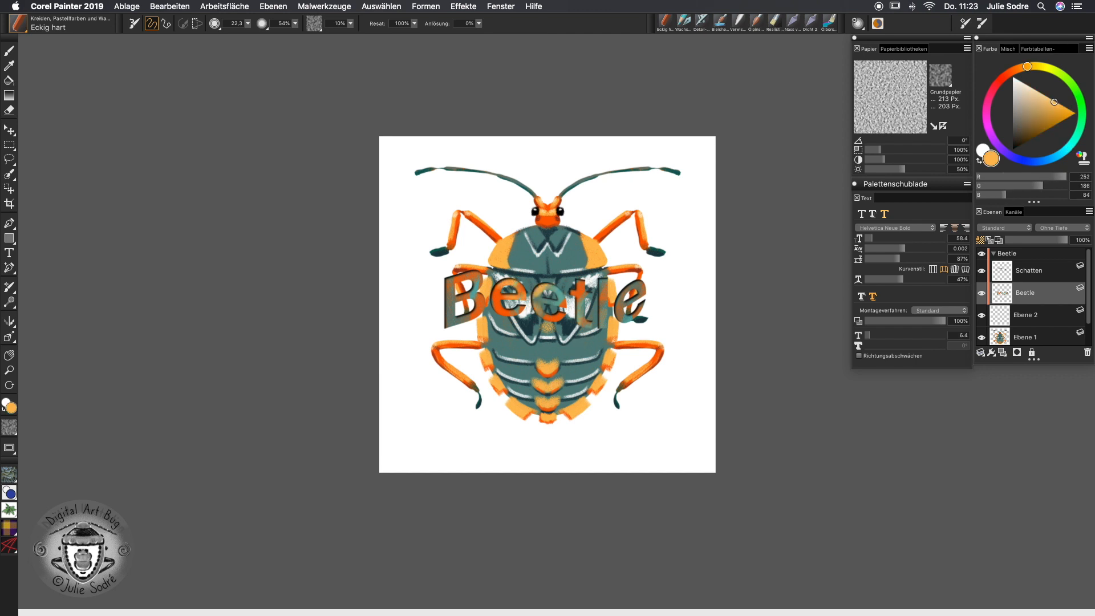